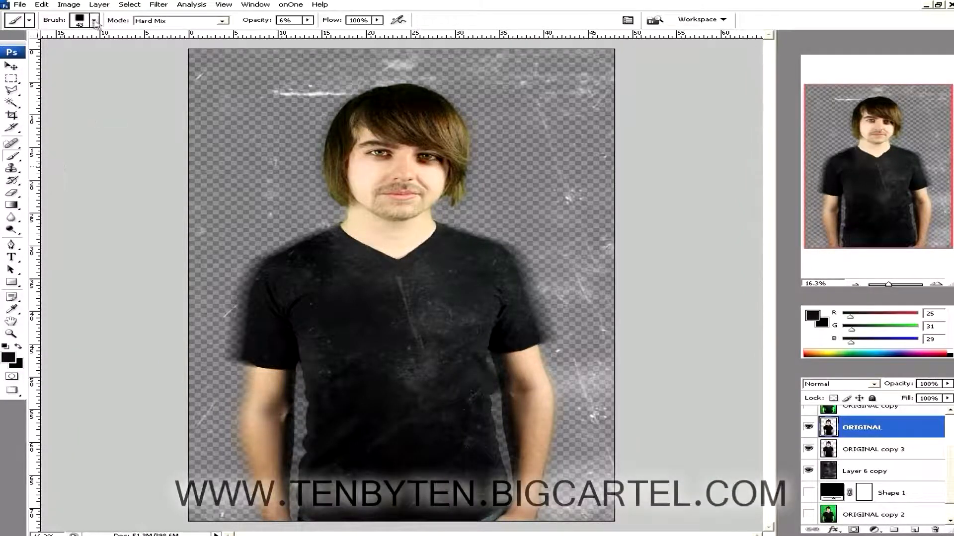
# - Replace the current brushes with the cs-dragon set and select the 124 px dragon brush
pyautogui.click(94, 21)
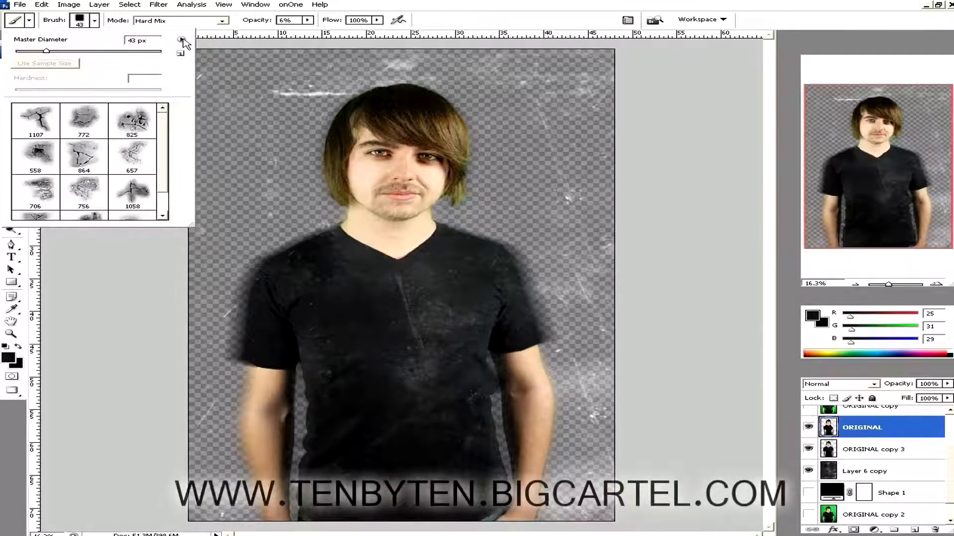
pyautogui.click(182, 39)
pyautogui.press('Escape')
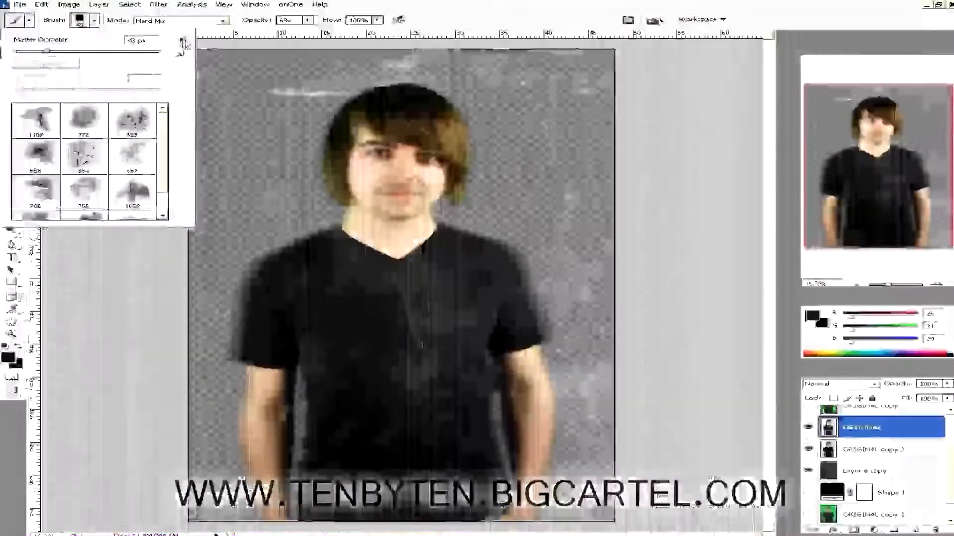
pyautogui.click(182, 41)
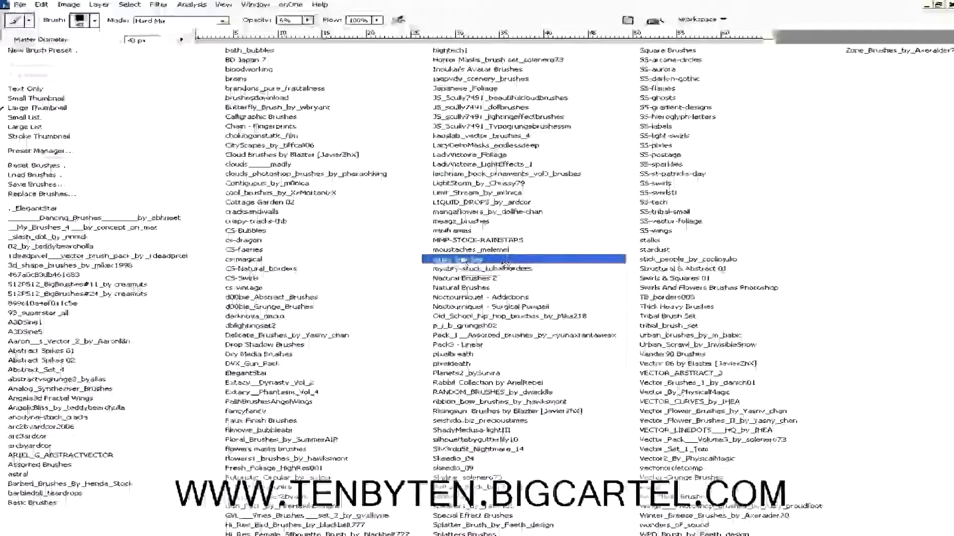
pyautogui.click(256, 243)
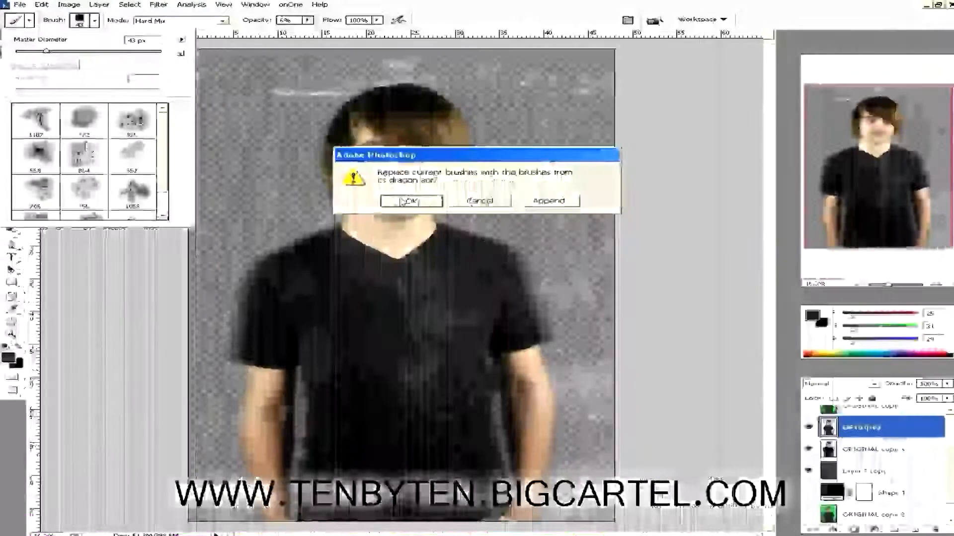
pyautogui.click(403, 201)
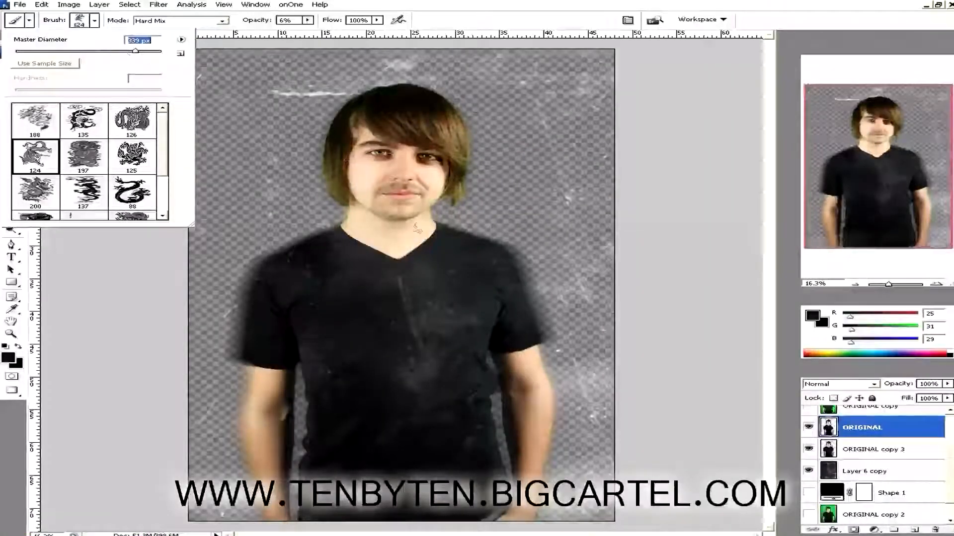
# - Set the dragon brush to Normal mode at 100% opacity and stamp it on the man's neck
pyautogui.click(375, 178)
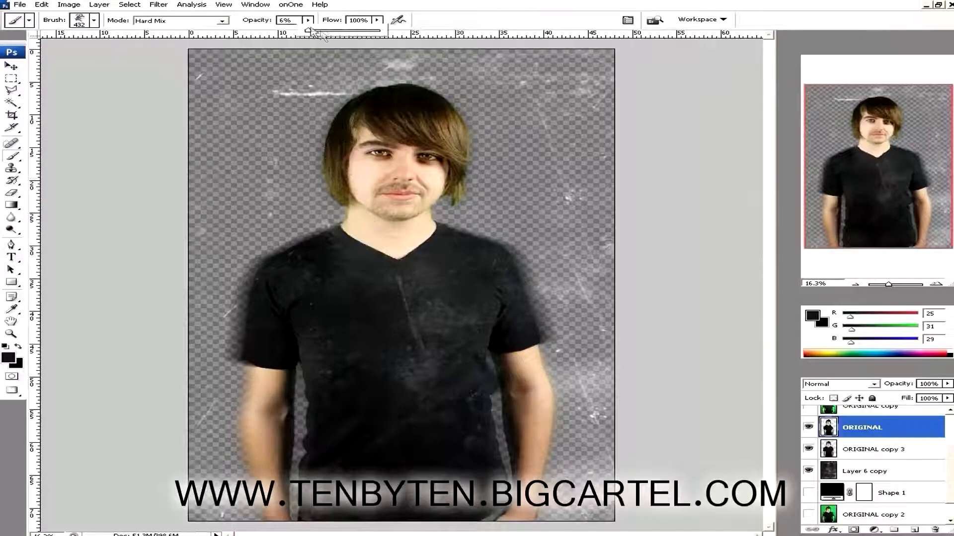
pyautogui.click(220, 22)
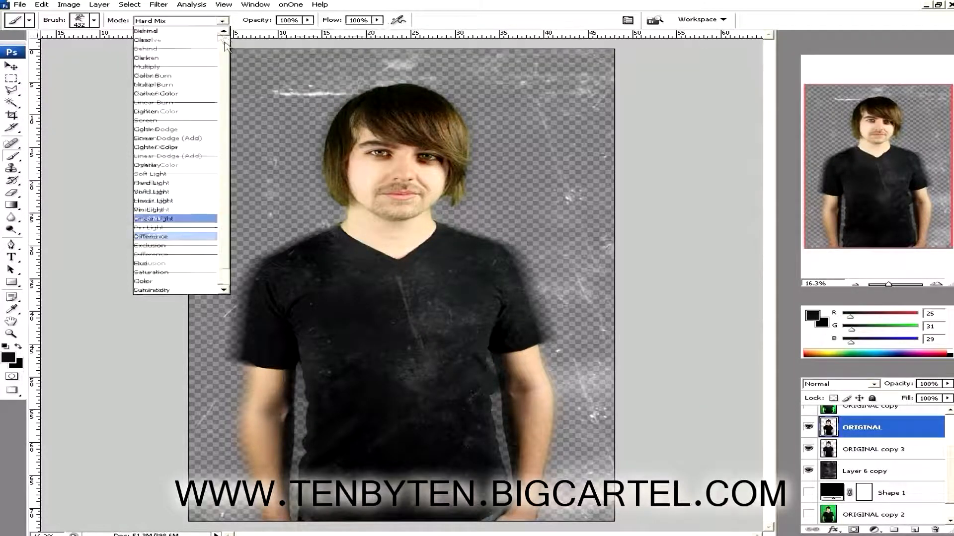
pyautogui.click(154, 28)
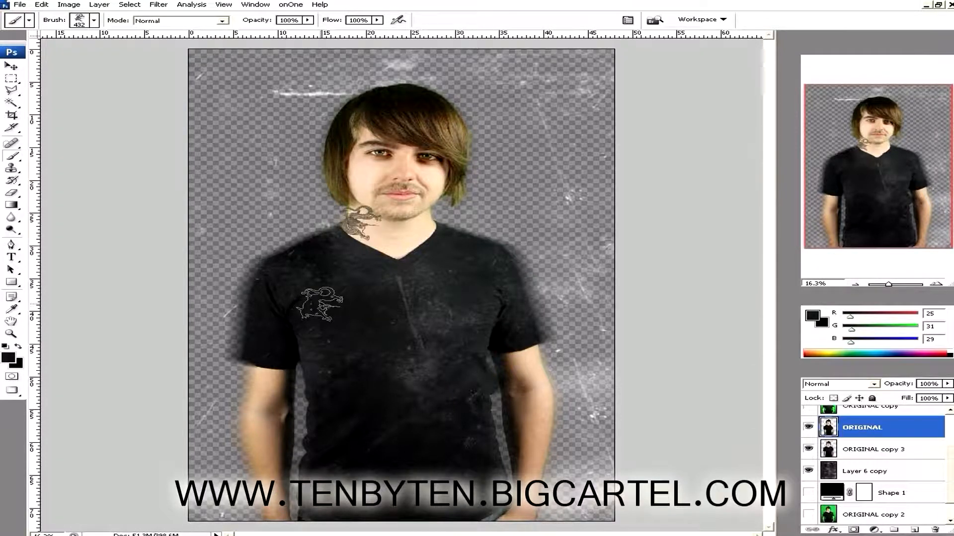
# - Replace the Eraser's brushes with the cracksandwalls set on Layer 6 copy and enlarge the 756 px brush to 1714 px
pyautogui.click(94, 21)
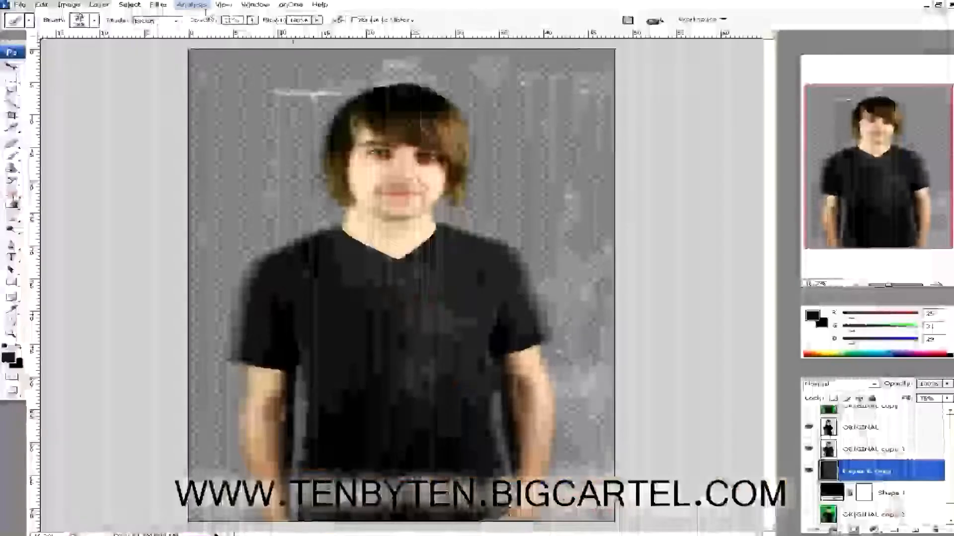
pyautogui.click(93, 21)
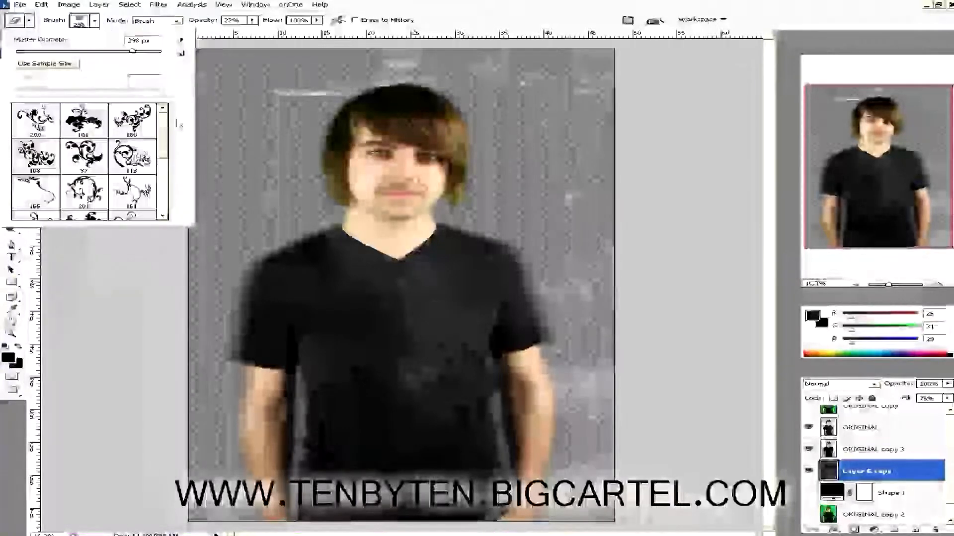
pyautogui.moveTo(176, 121); pyautogui.dragTo(173, 173)
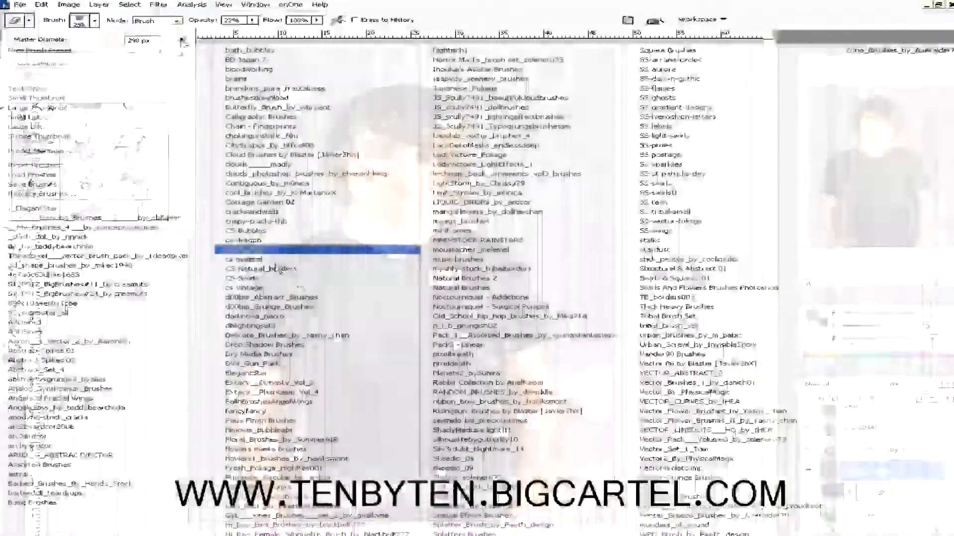
pyautogui.click(182, 41)
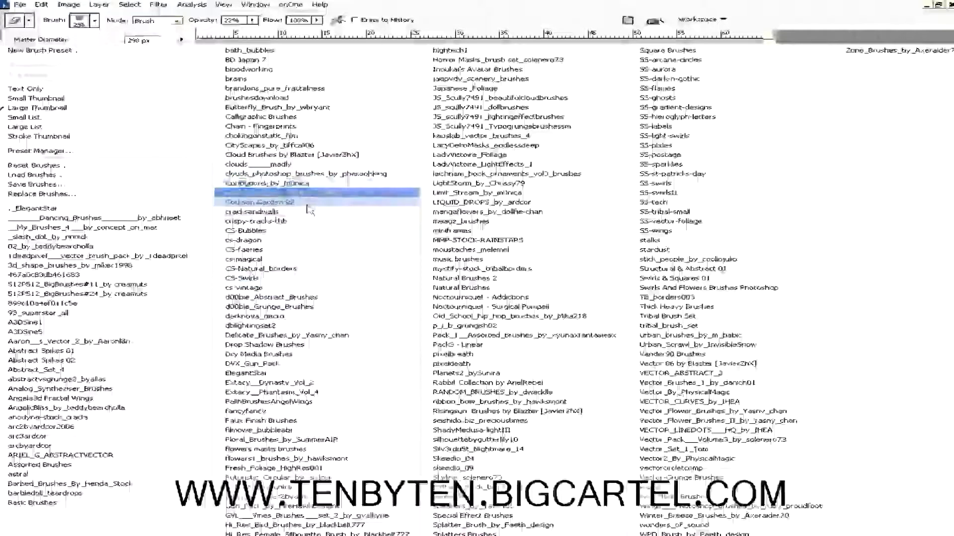
pyautogui.click(272, 213)
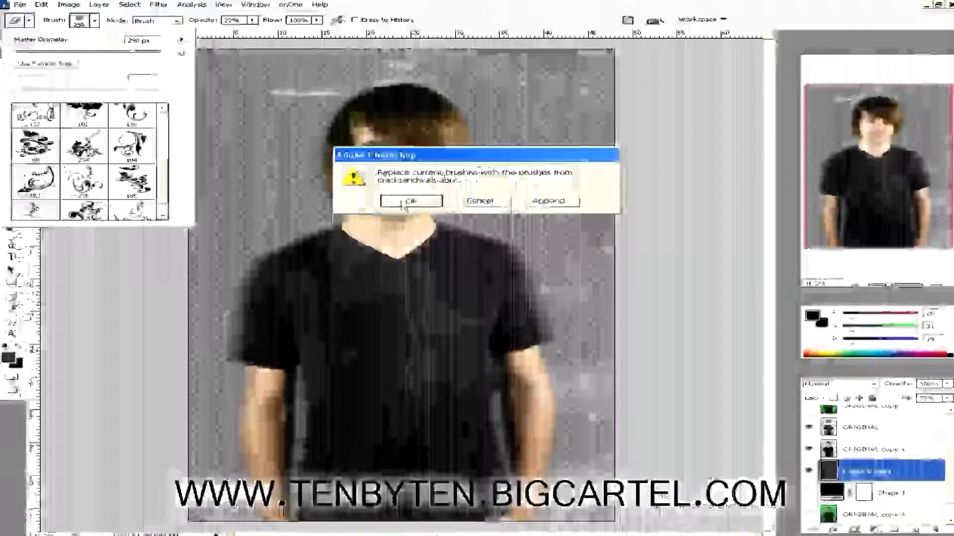
pyautogui.press('Return')
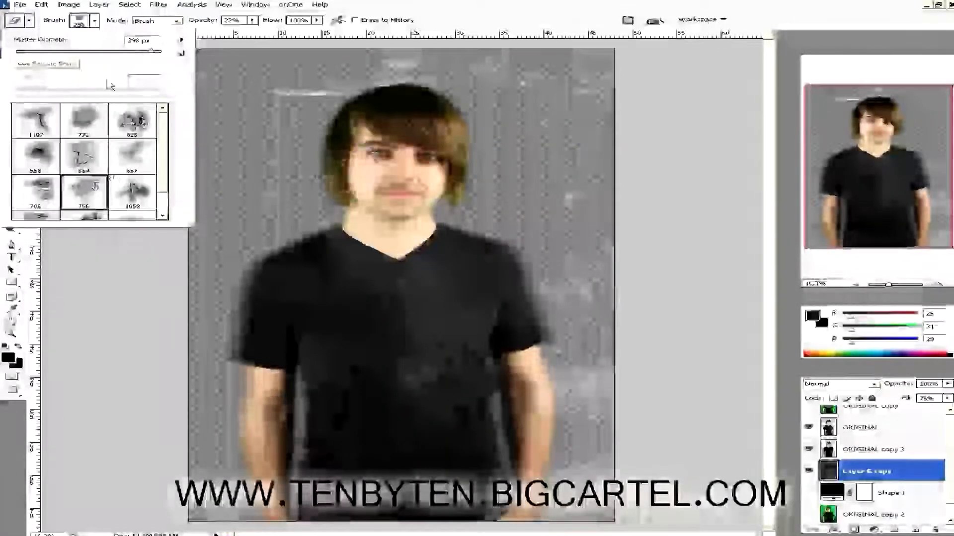
pyautogui.moveTo(157, 52); pyautogui.dragTo(159, 53)
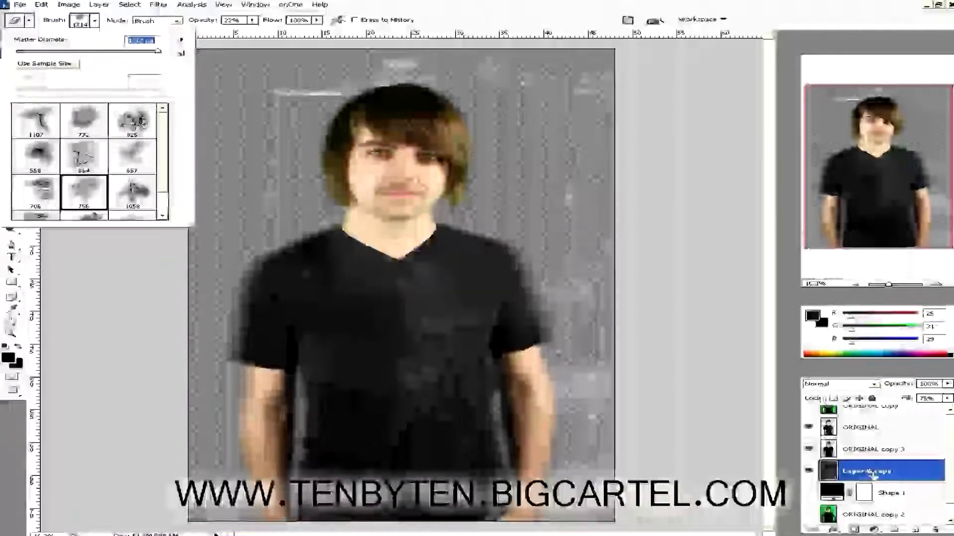
# - Duplicate Layer 6 copy to the top of the layer stack at 100% fill and hide the duplicate
pyautogui.scroll(3, 916, 451)
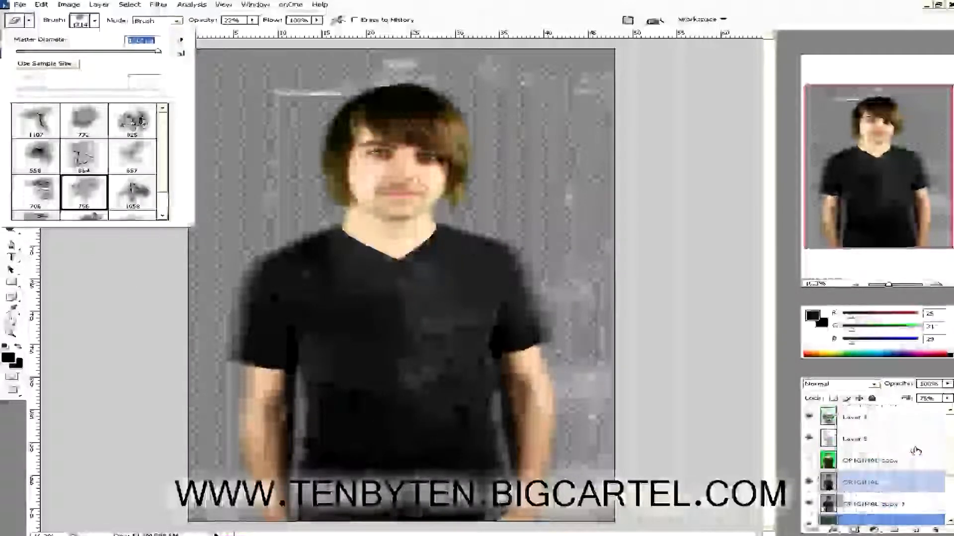
pyautogui.scroll(-4, 914, 451)
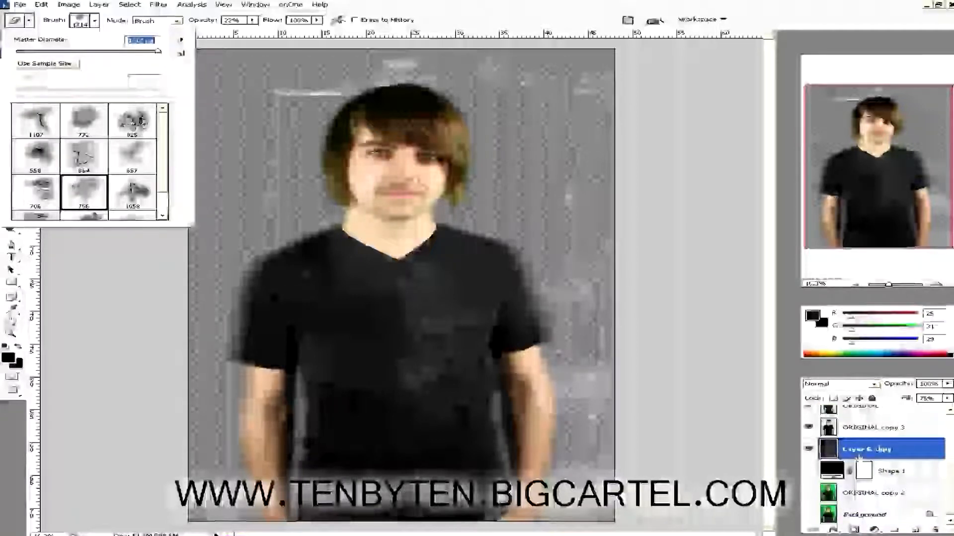
pyautogui.scroll(3, 858, 457)
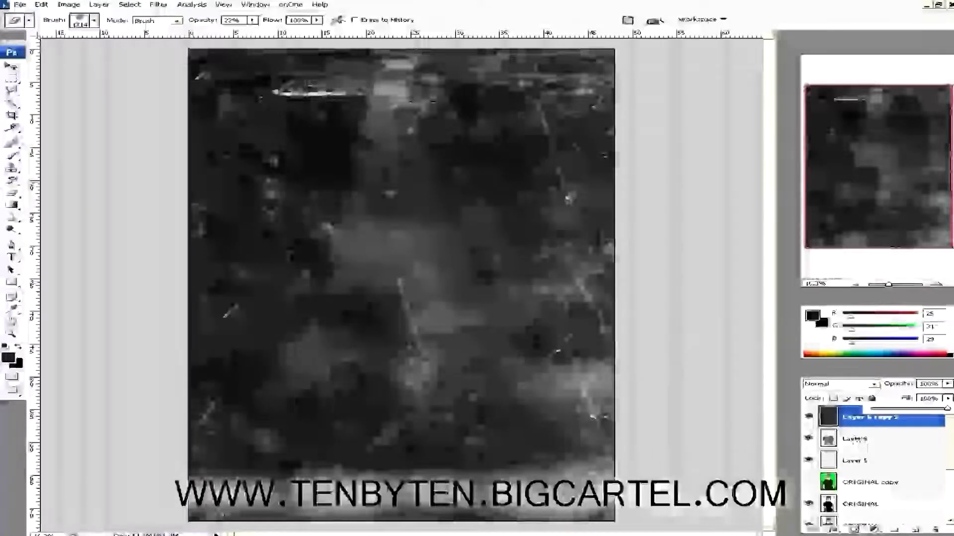
pyautogui.click(808, 418)
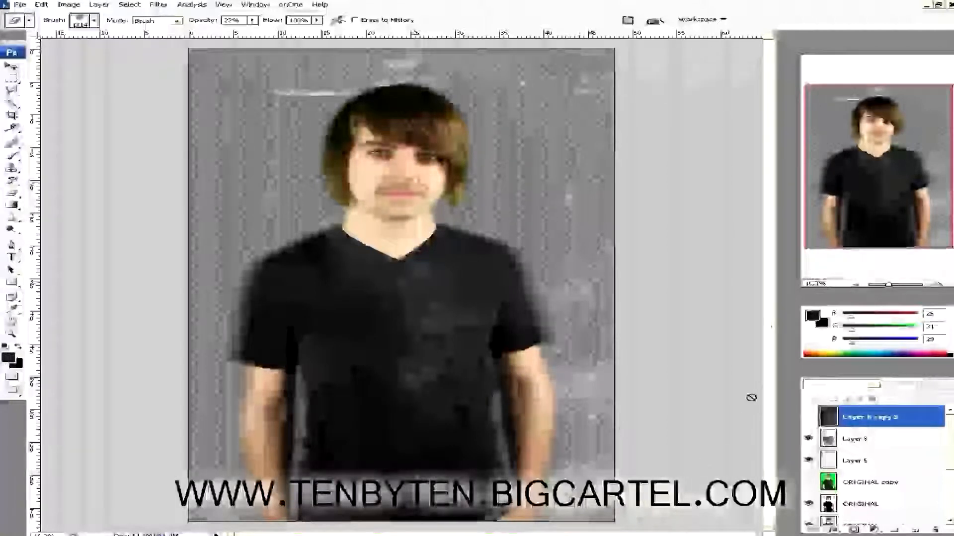
# - Examine what ORIGINAL, ORIGINAL copy 3 and Layer 6 each contribute by hiding and showing them again
pyautogui.click(872, 444)
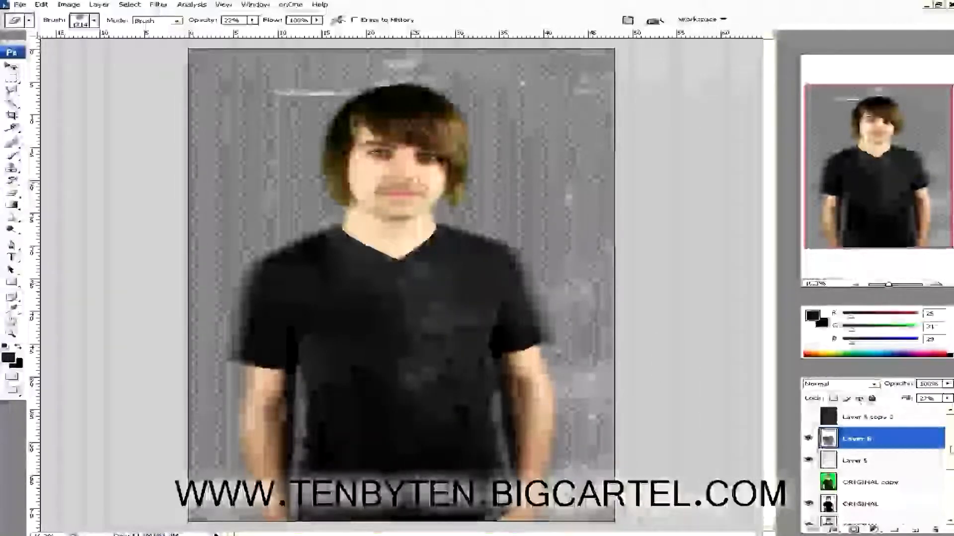
pyautogui.scroll(-3, 874, 462)
pyautogui.scroll(3, 873, 411)
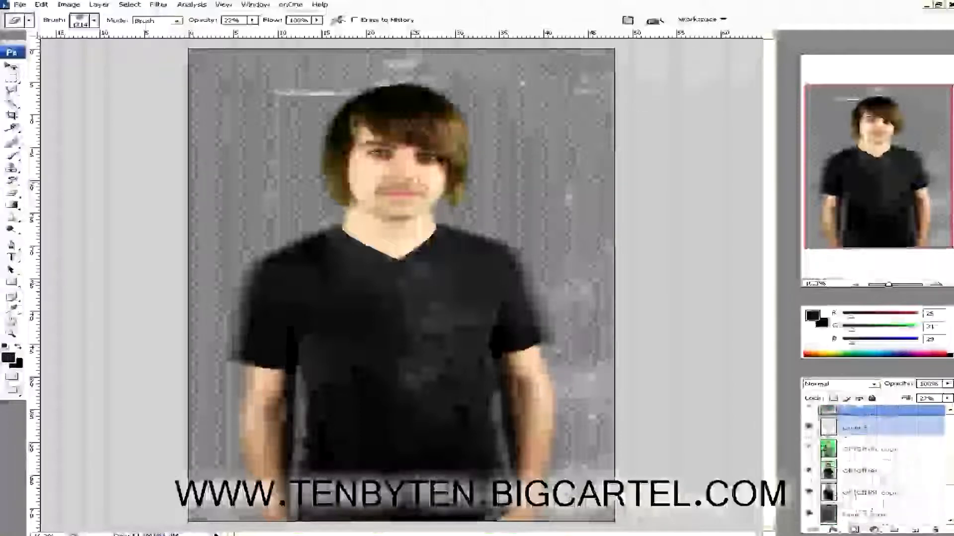
pyautogui.click(809, 491)
pyautogui.click(809, 512)
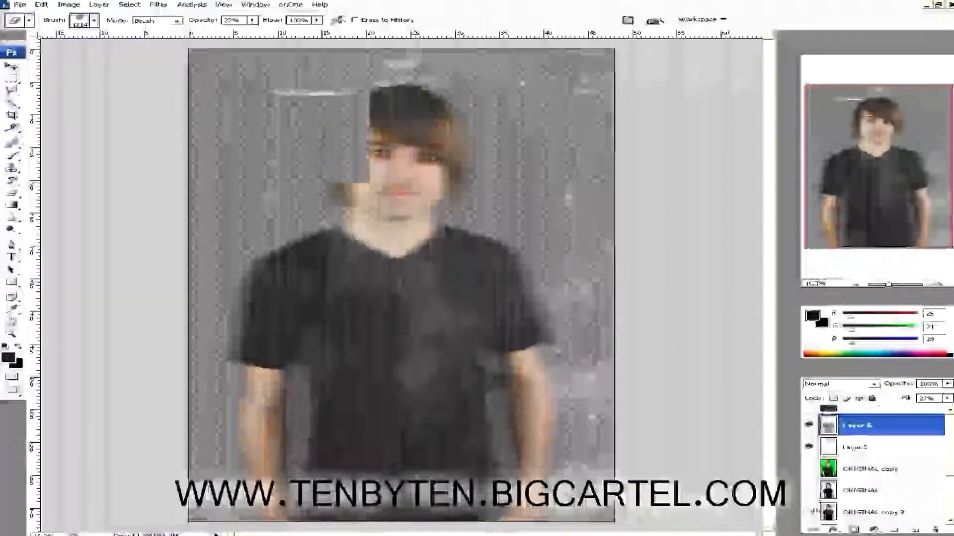
pyautogui.click(810, 512)
pyautogui.click(809, 491)
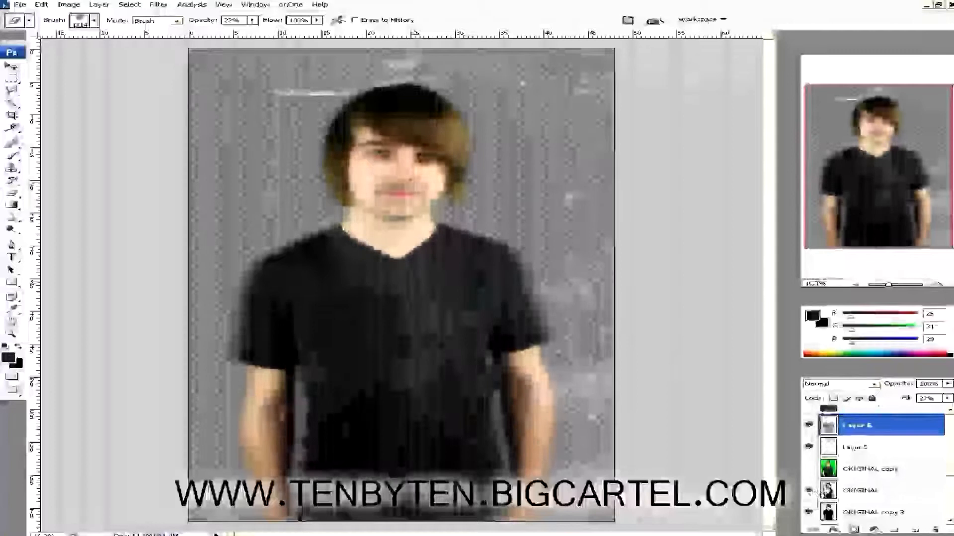
pyautogui.scroll(1, 807, 476)
pyautogui.click(809, 440)
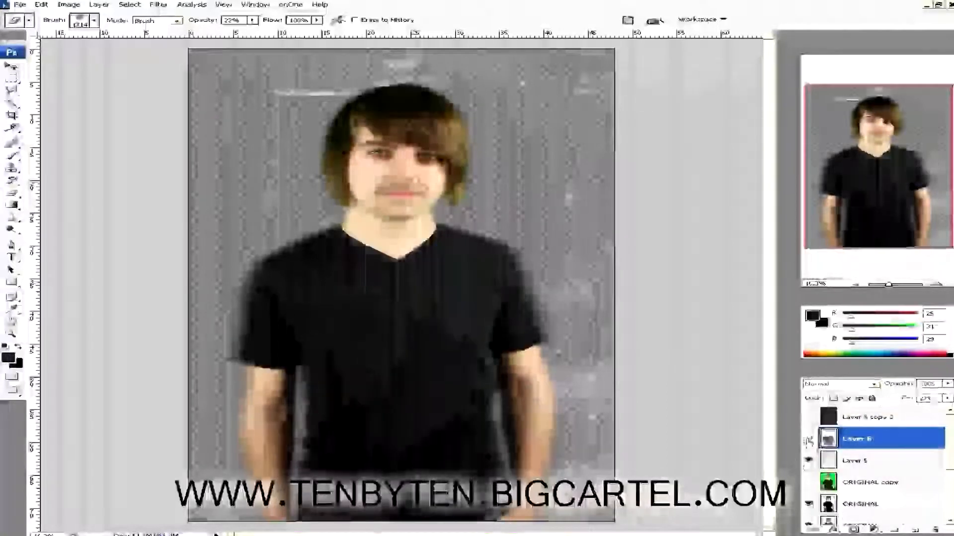
pyautogui.click(808, 440)
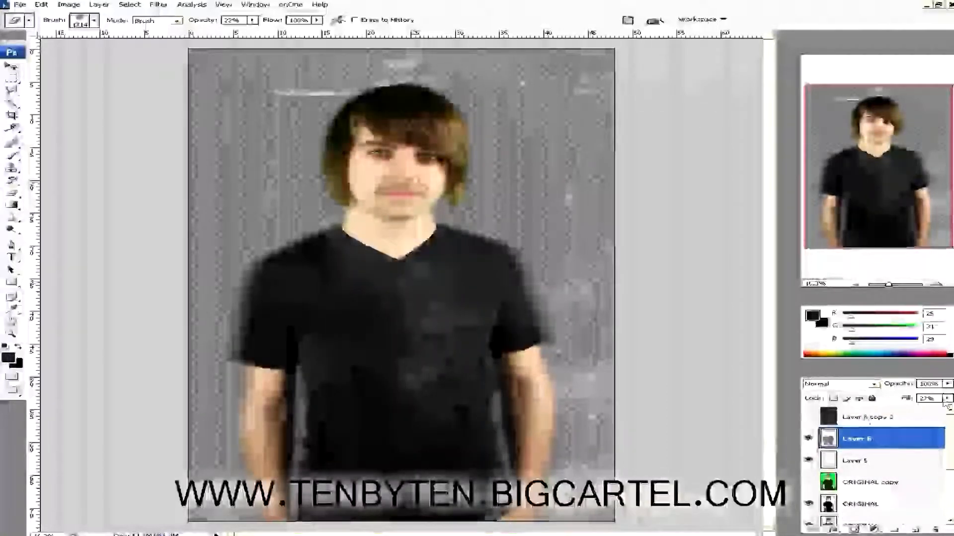
# - Set the fill of Layer 5 to 30%
pyautogui.click(894, 461)
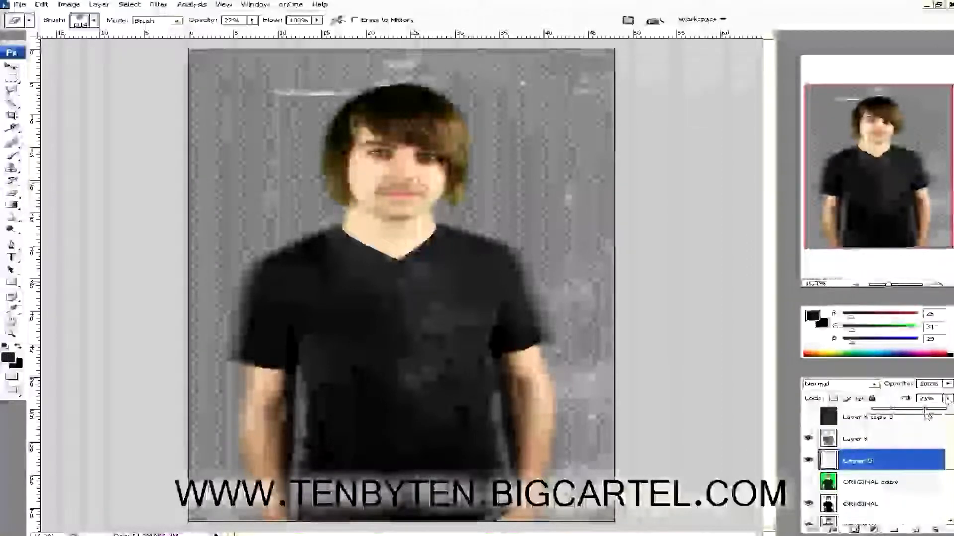
pyautogui.moveTo(924, 412); pyautogui.dragTo(920, 410)
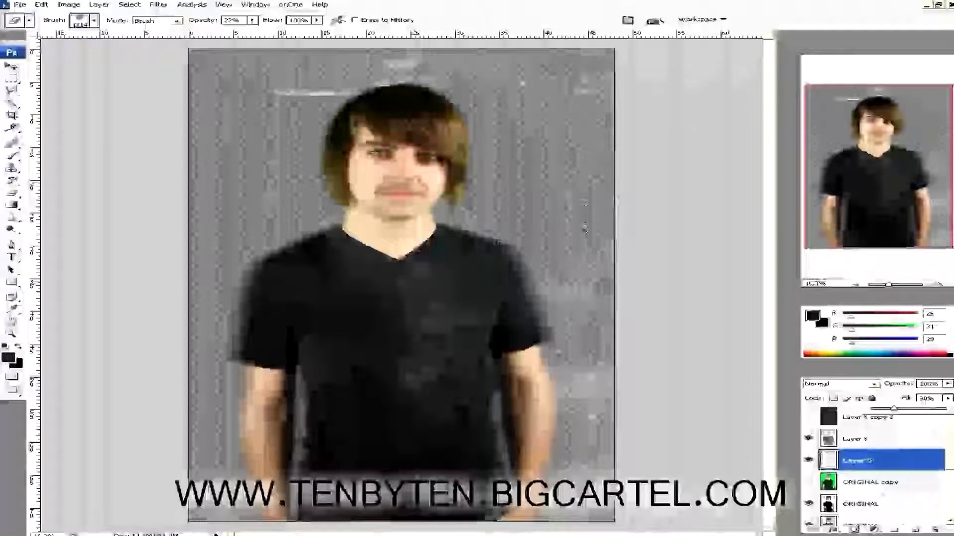
# - Duplicate the Background above Layer 6 and toggle the duplicate's visibility to compare the original photo with the edited image
pyautogui.scroll(-3, 923, 489)
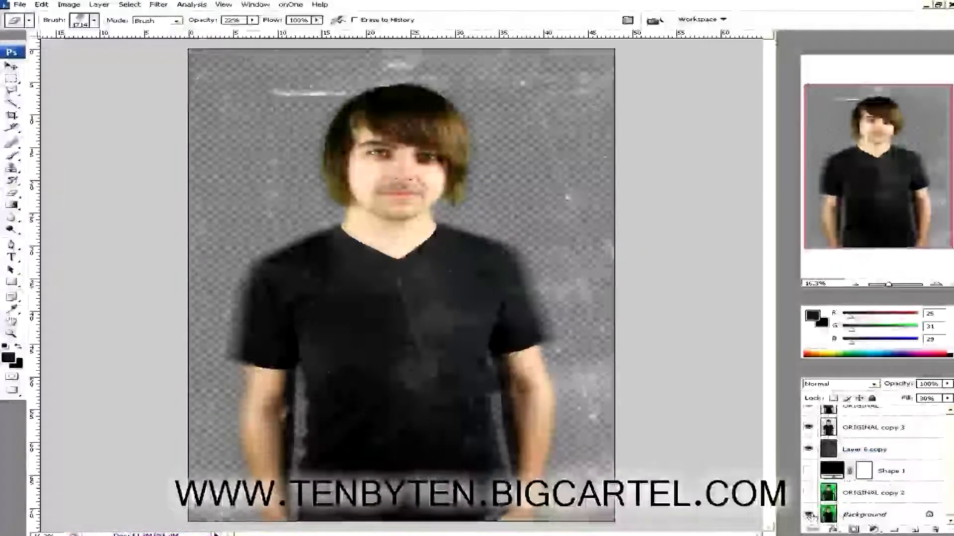
pyautogui.click(809, 515)
pyautogui.scroll(4, 852, 419)
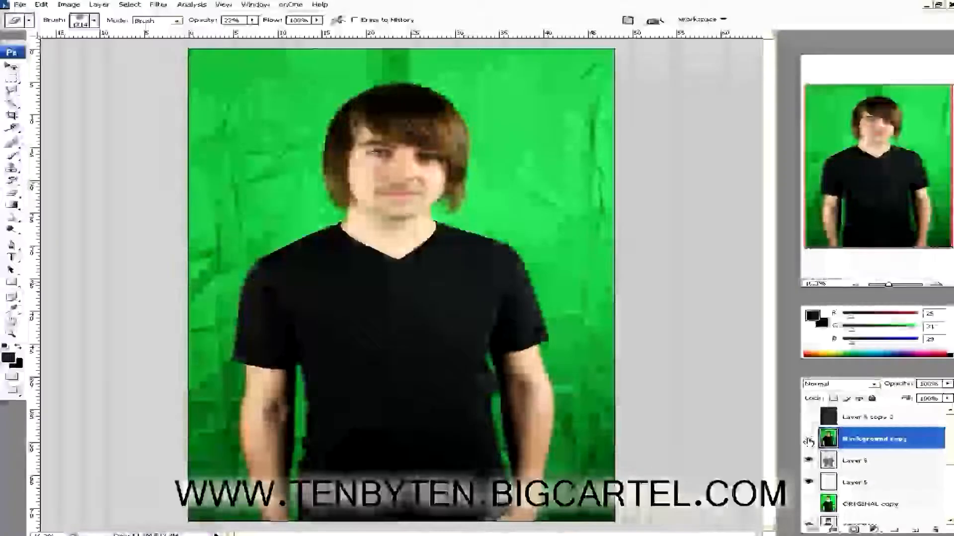
pyautogui.click(808, 441)
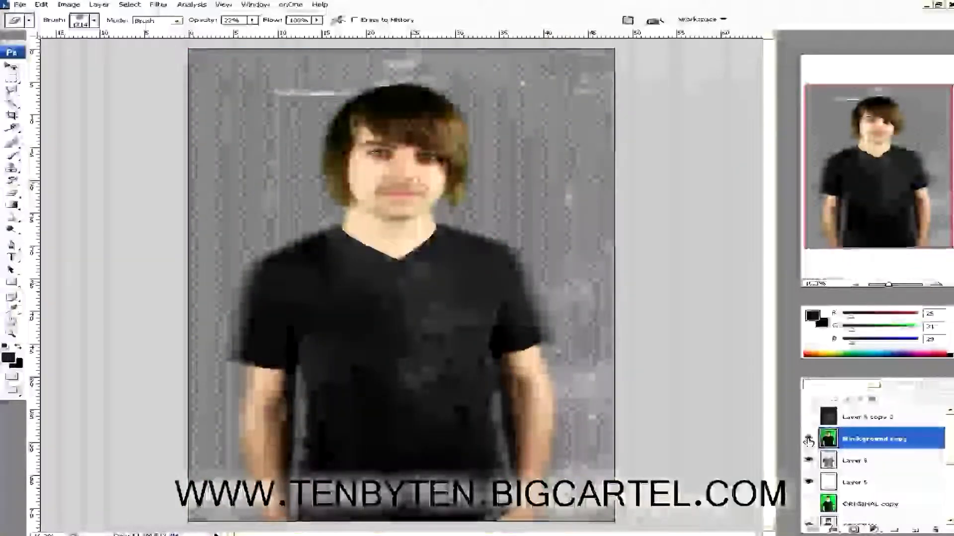
pyautogui.click(808, 441)
pyautogui.click(808, 441)
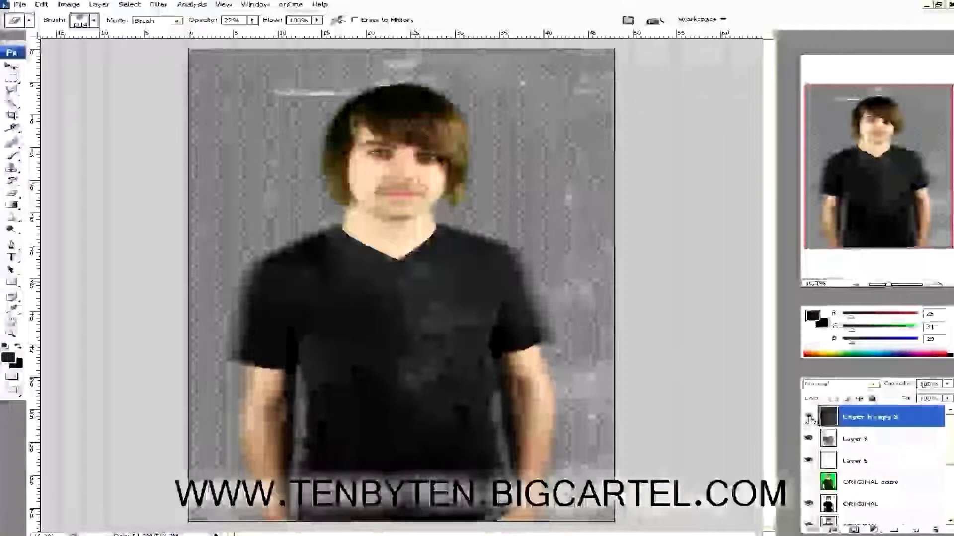
# - Show the Layer 6 copy 2 texture overlay and set the eraser opacity to 100%
pyautogui.click(809, 418)
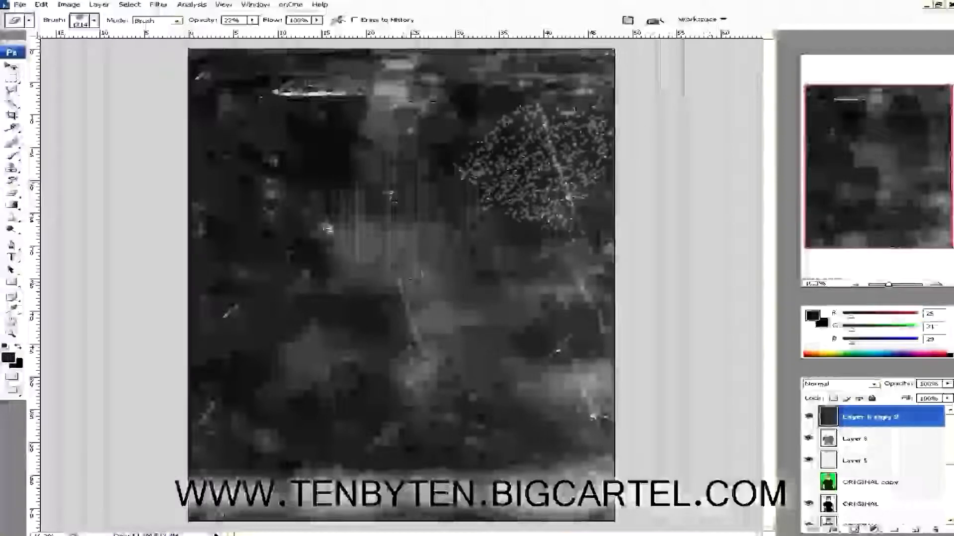
pyautogui.click(252, 20)
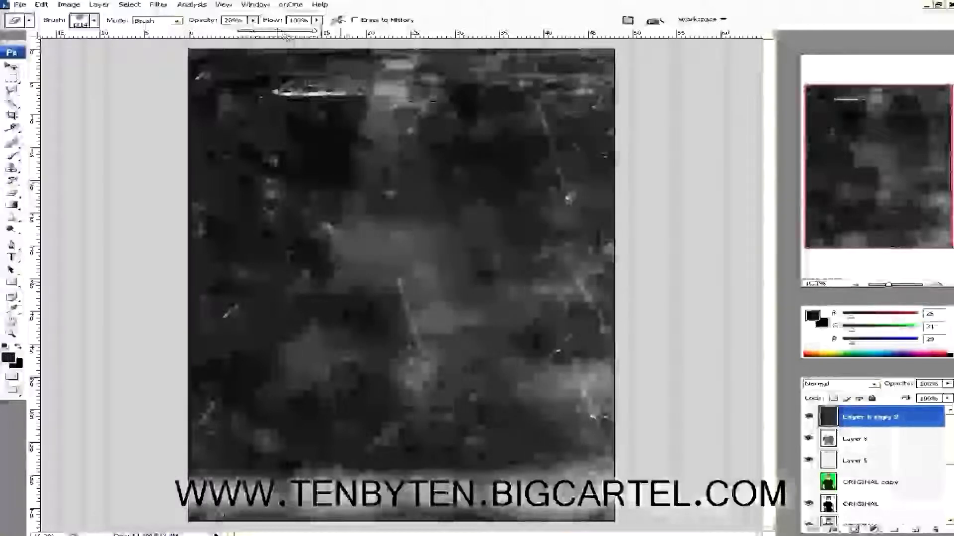
pyautogui.moveTo(287, 36); pyautogui.dragTo(314, 31)
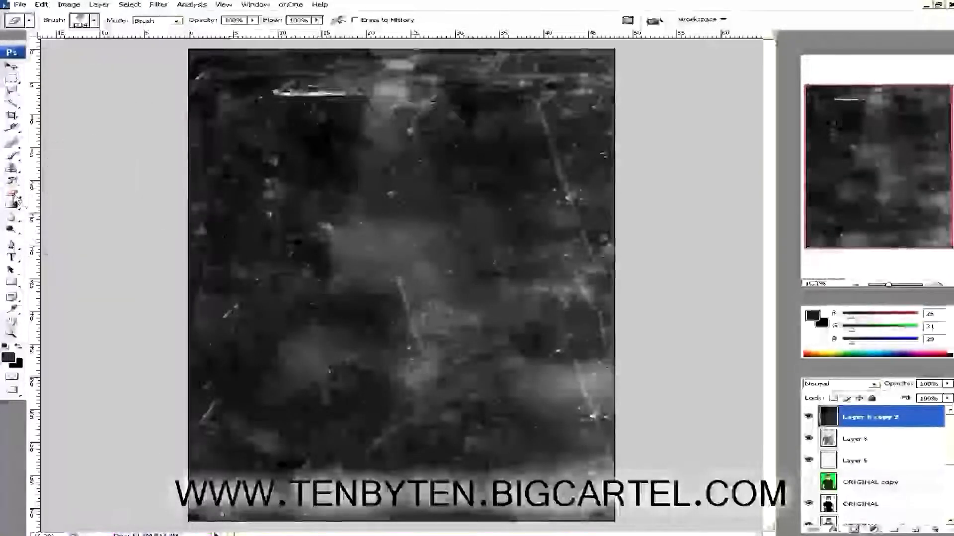
# - Load the cracksandwalls brush set in place of the current brushes and enlarge the 772 px crack brush
pyautogui.click(93, 21)
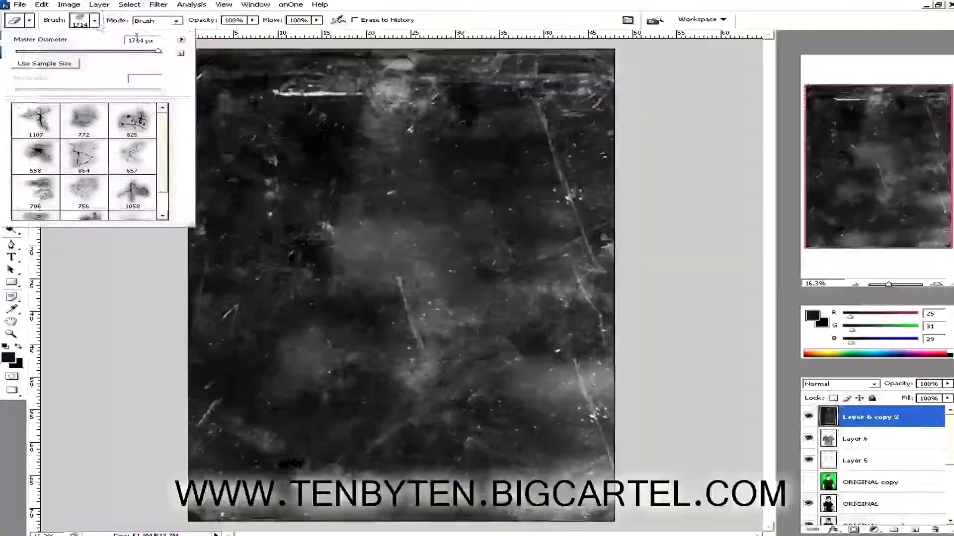
pyautogui.click(181, 39)
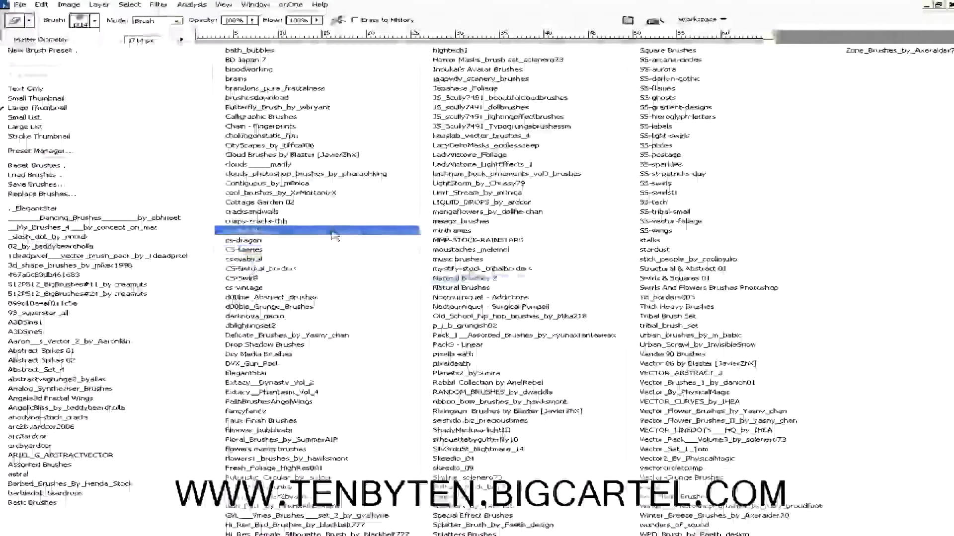
pyautogui.click(329, 213)
pyautogui.click(428, 200)
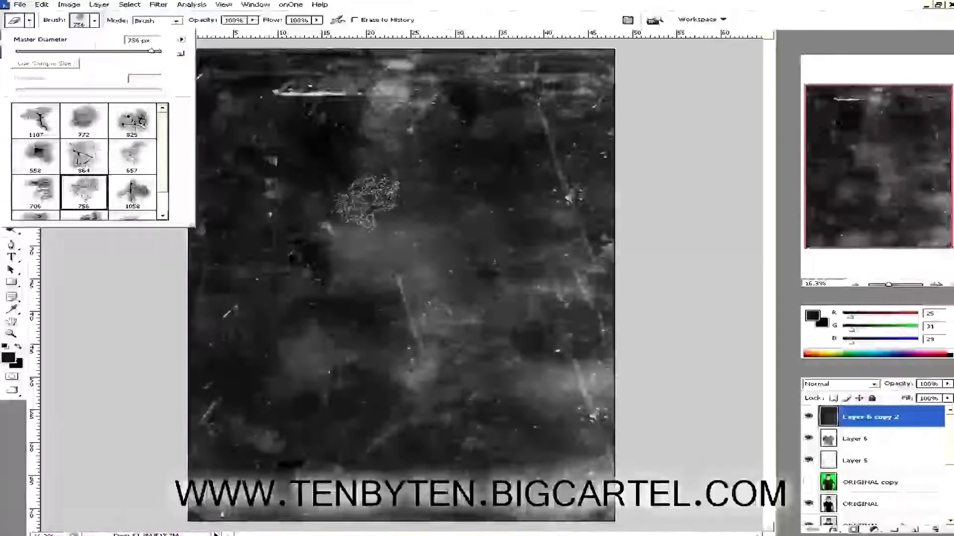
pyautogui.moveTo(155, 55); pyautogui.dragTo(160, 51)
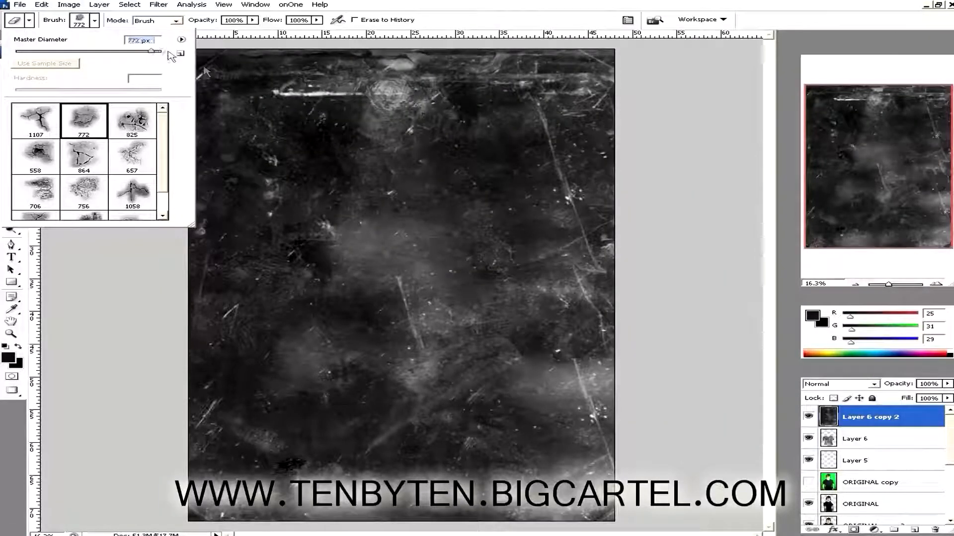
pyautogui.moveTo(152, 52); pyautogui.dragTo(205, 72)
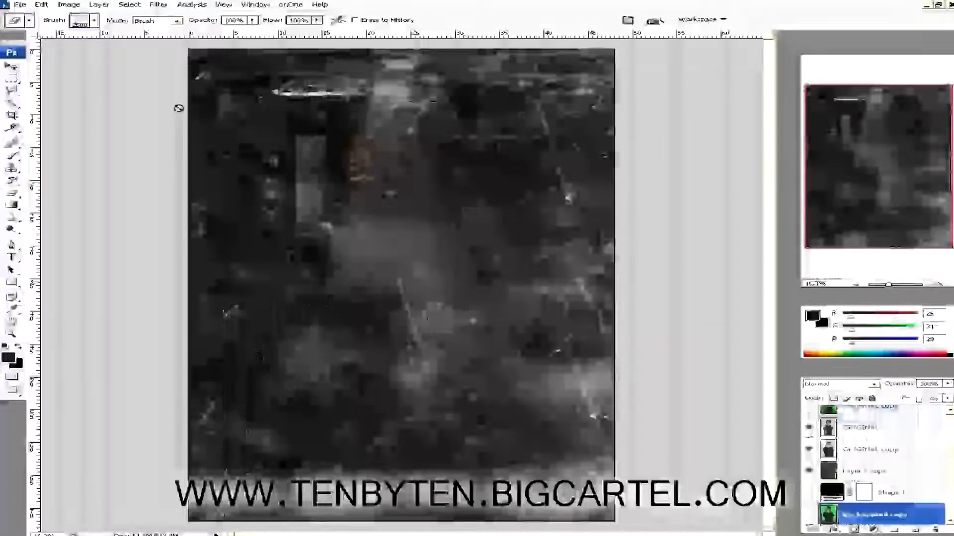
# - Replace the current eraser brushes with the cracksandwalls set
pyautogui.click(94, 21)
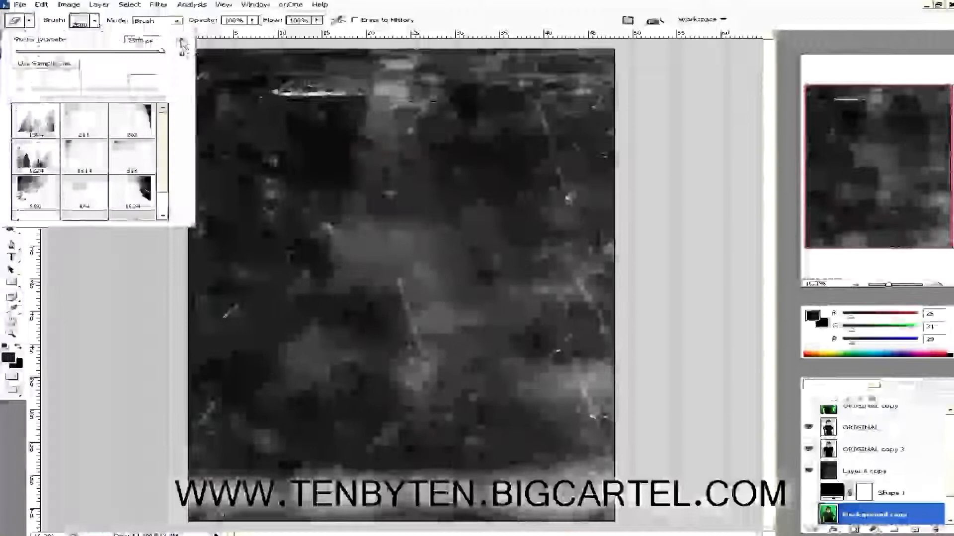
pyautogui.click(181, 42)
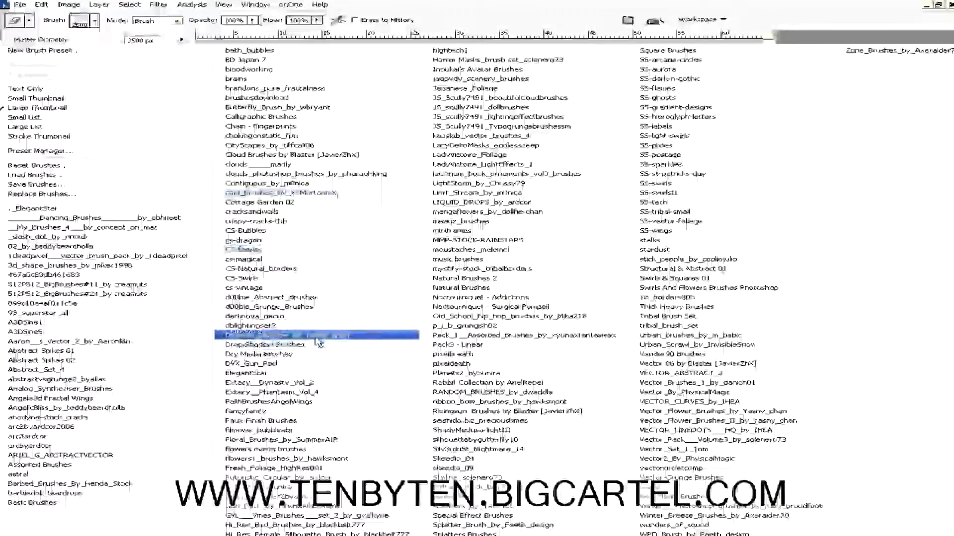
pyautogui.click(308, 212)
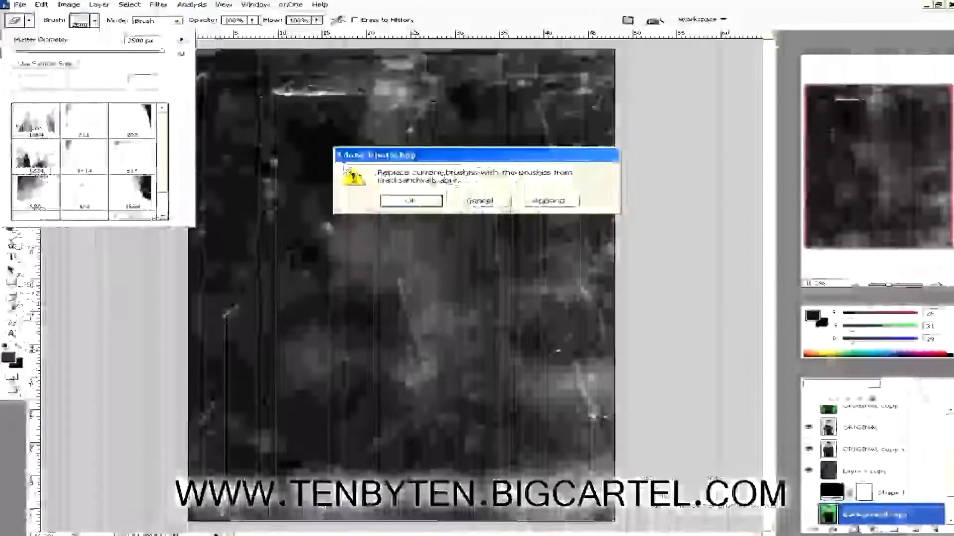
pyautogui.click(426, 204)
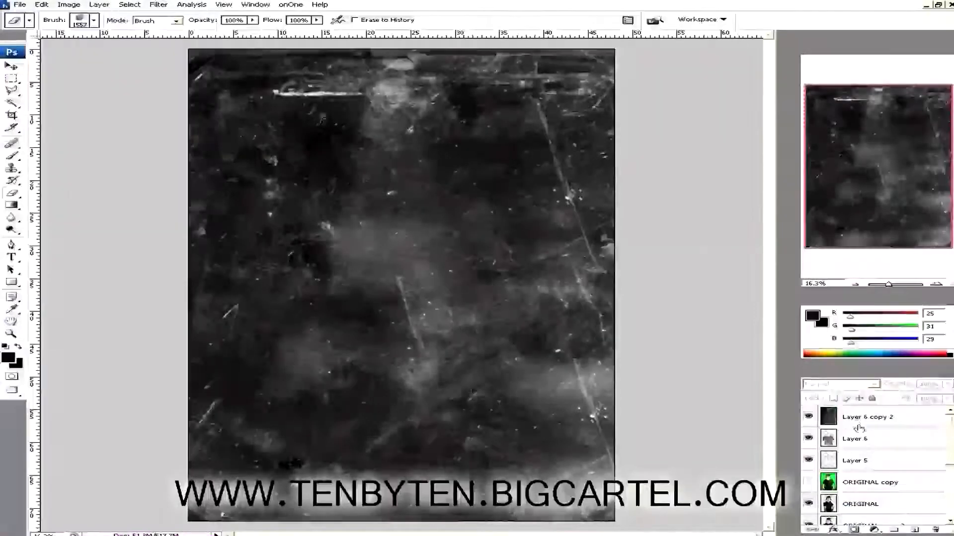
# - Select Layer 6 copy 2 and set its fill to 45% to see the portrait through it
pyautogui.click(853, 422)
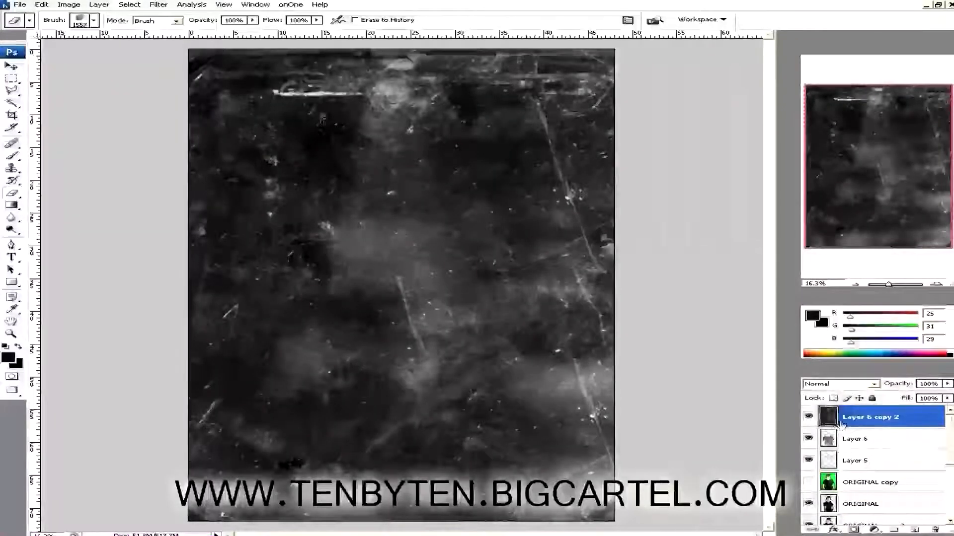
pyautogui.click(945, 399)
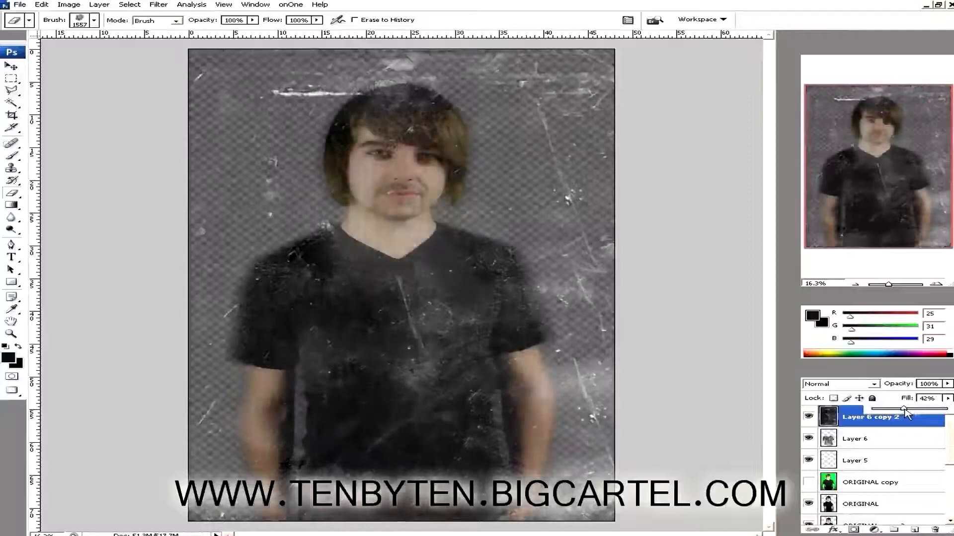
pyautogui.moveTo(905, 412); pyautogui.dragTo(915, 414)
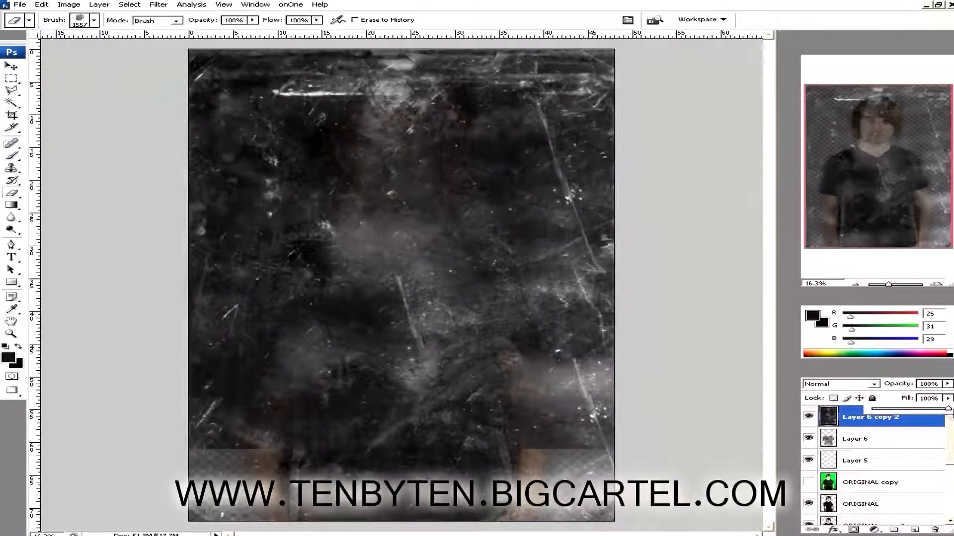
pyautogui.click(907, 409)
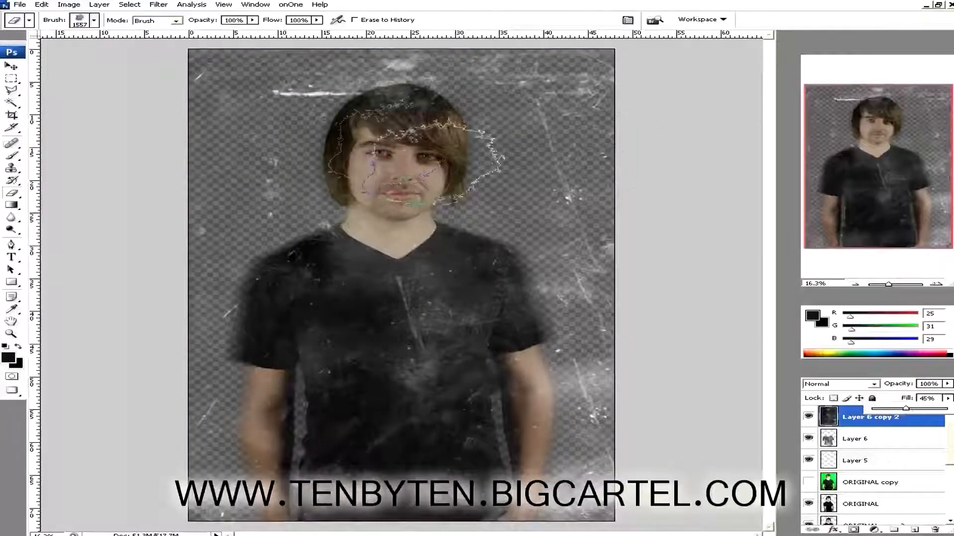
# - Try erasing the texture over the face with the 1557 px crack brush and undo the strokes
pyautogui.moveTo(397, 155)
pyautogui.mouseDown()
pyautogui.moveTo(393, 139)
pyautogui.moveTo(398, 149)
pyautogui.mouseUp()
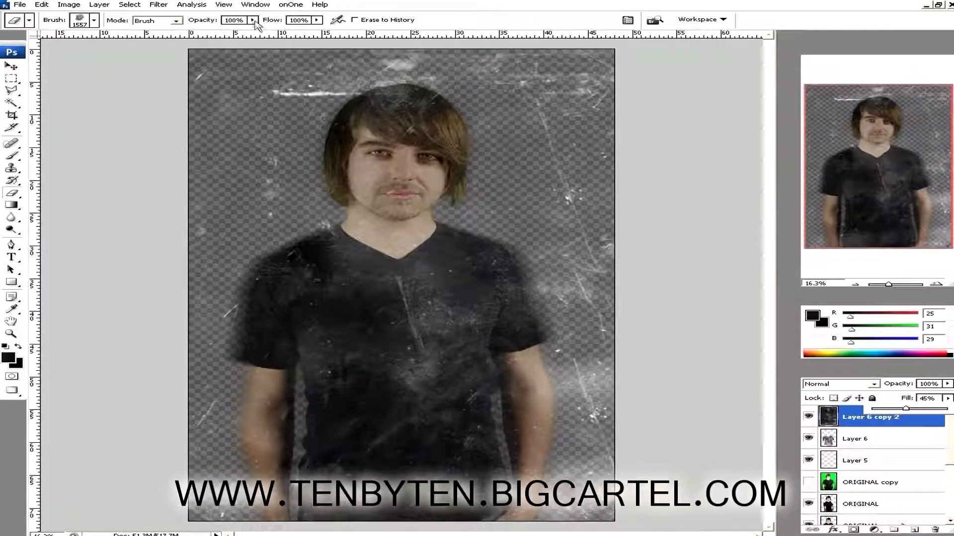
pyautogui.moveTo(447, 224)
pyautogui.mouseDown()
pyautogui.moveTo(407, 164)
pyautogui.moveTo(437, 199)
pyautogui.mouseUp()
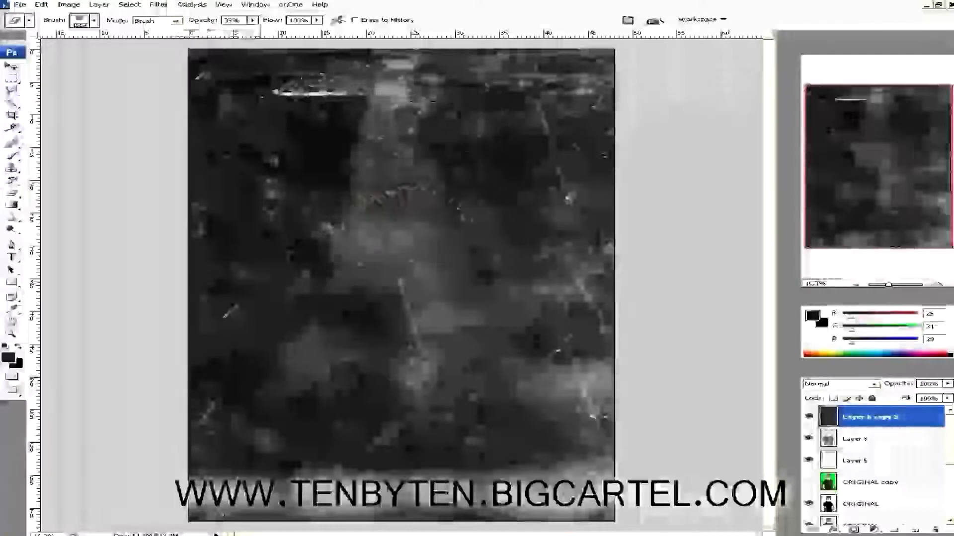
pyautogui.click(406, 196)
pyautogui.click(419, 190)
pyautogui.hotkey('ctrl', 'z')
pyautogui.hotkey('ctrl', 'alt', 'z')
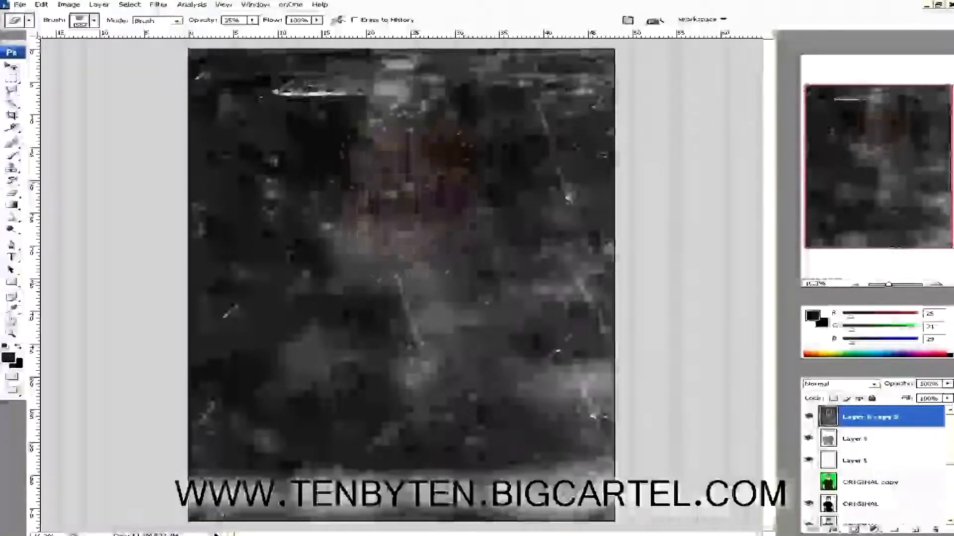
# - Erase the Layer 6 copy 2 texture over the face, hair and chest with the 1557 px crack brush at 35% opacity
pyautogui.click(400, 193)
pyautogui.click(371, 166)
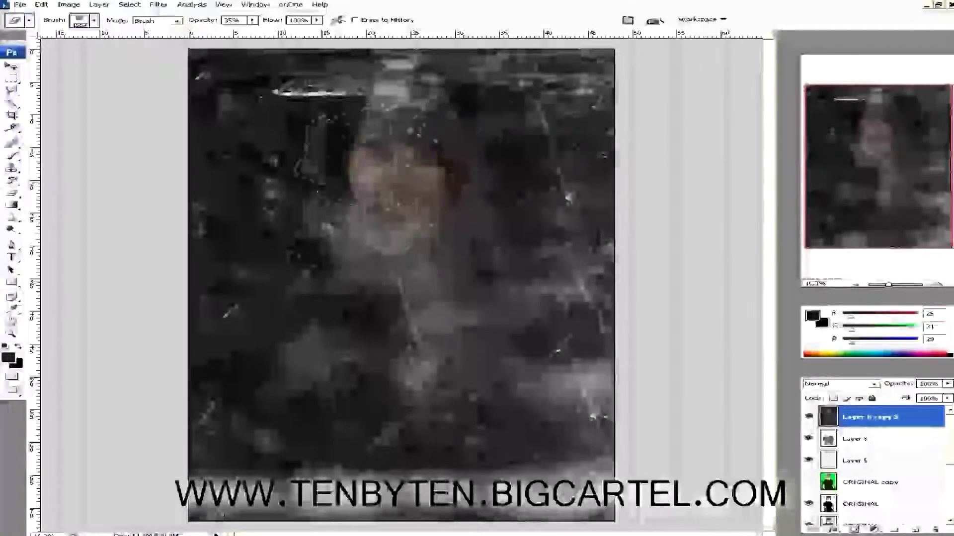
pyautogui.click(407, 191)
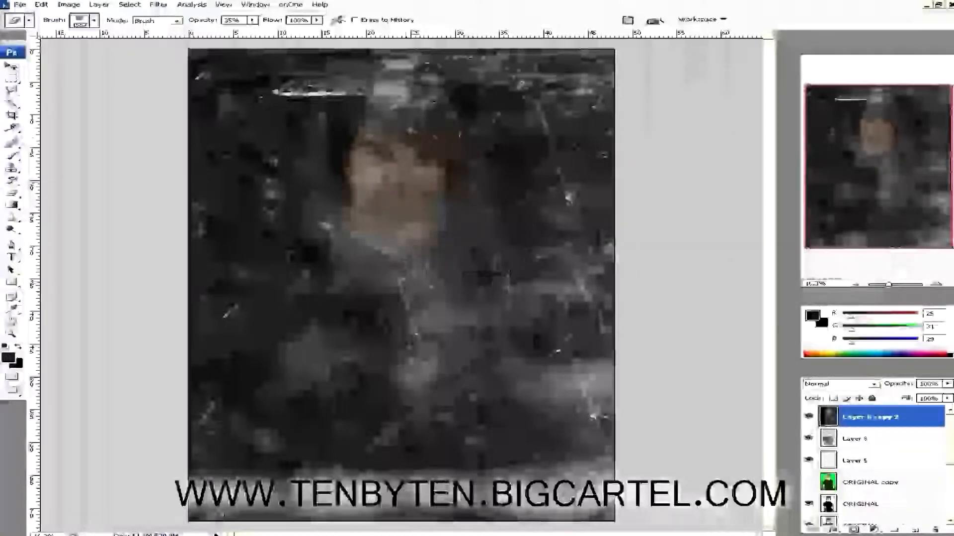
pyautogui.click(457, 97)
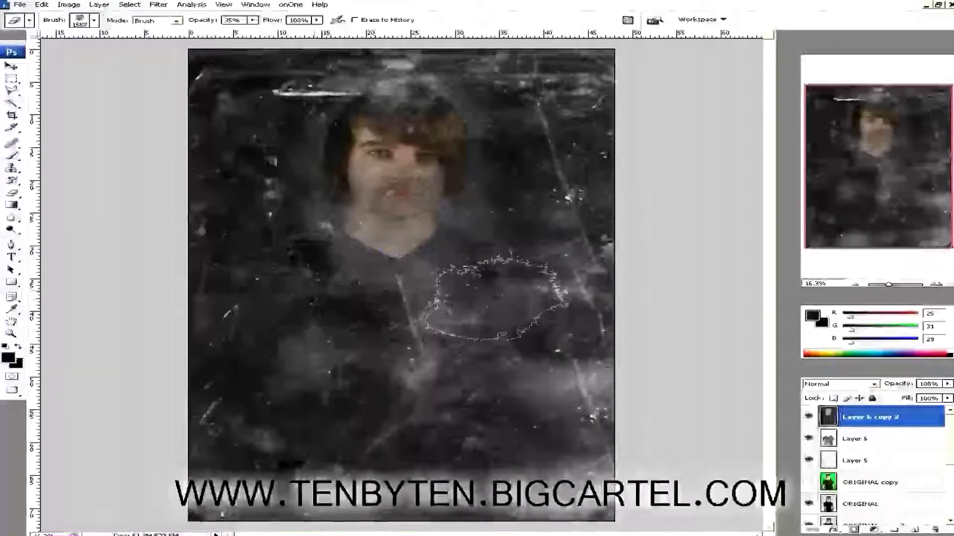
pyautogui.click(389, 358)
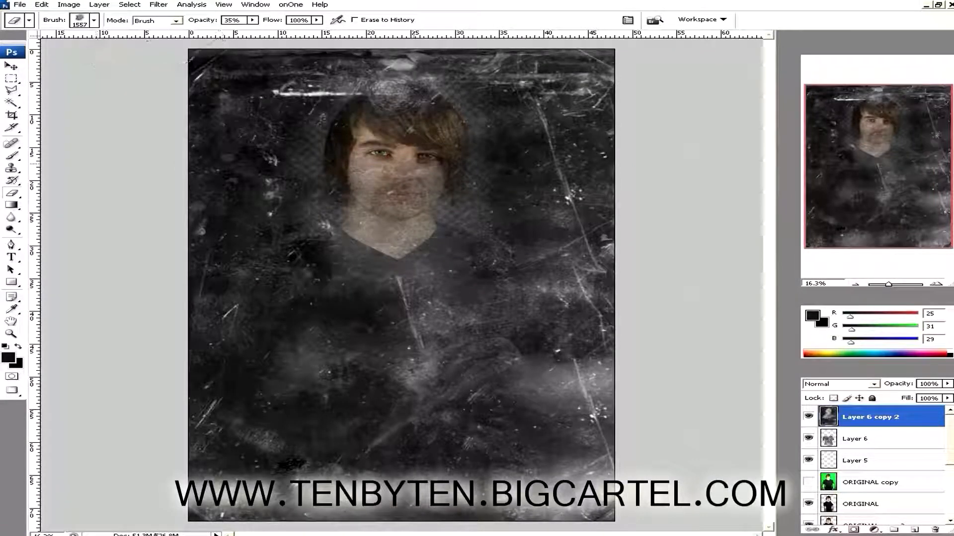
pyautogui.click(389, 207)
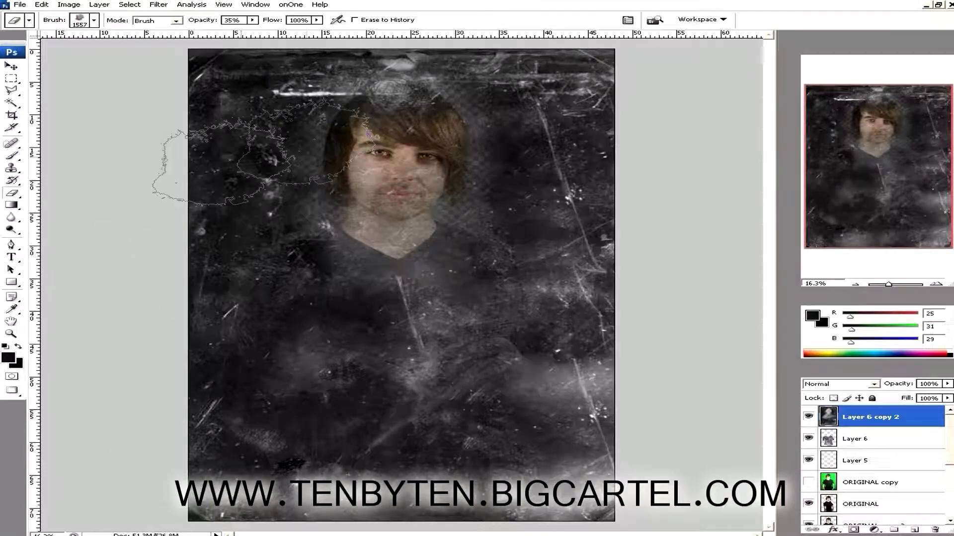
# - Reduce the crack brush to 1009 px and erase more of the texture over the forehead and hair
pyautogui.click(94, 21)
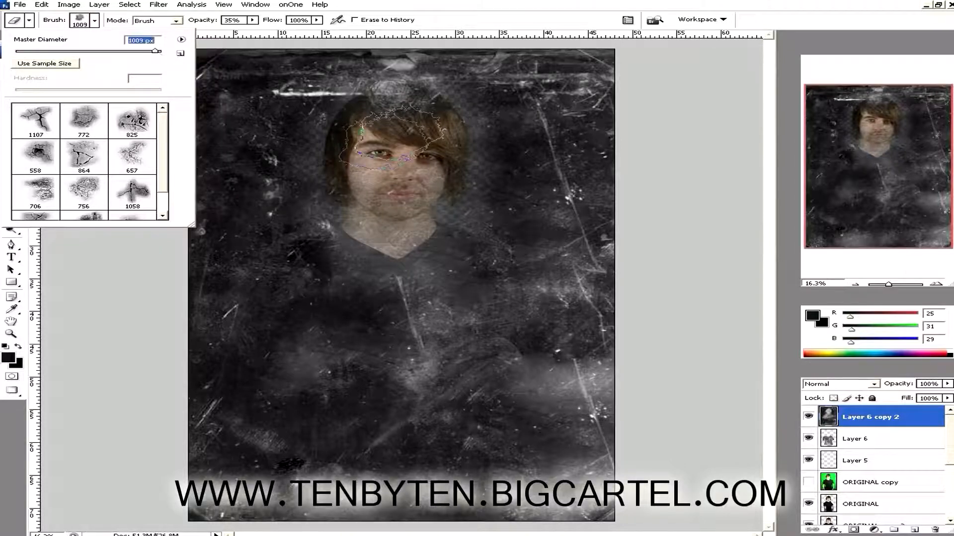
pyautogui.click(389, 132)
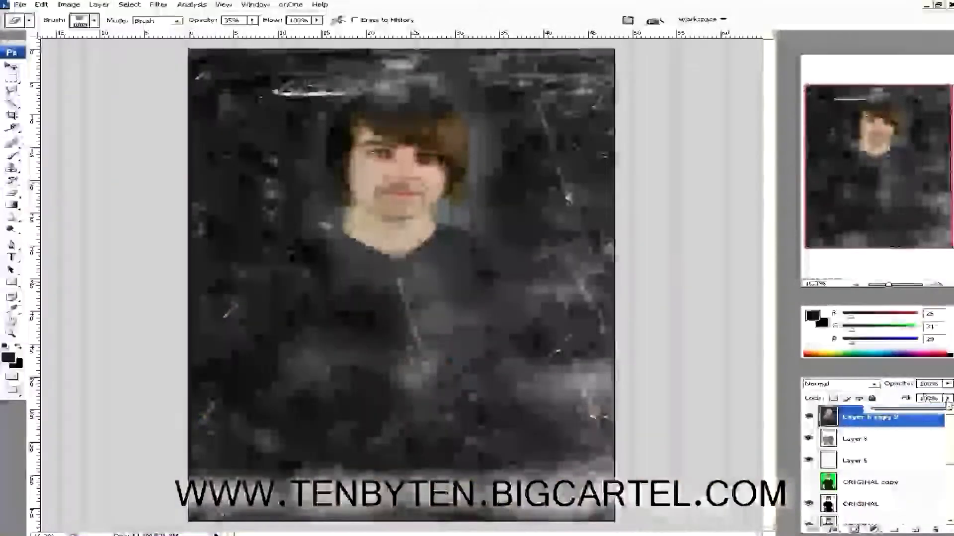
pyautogui.click(948, 405)
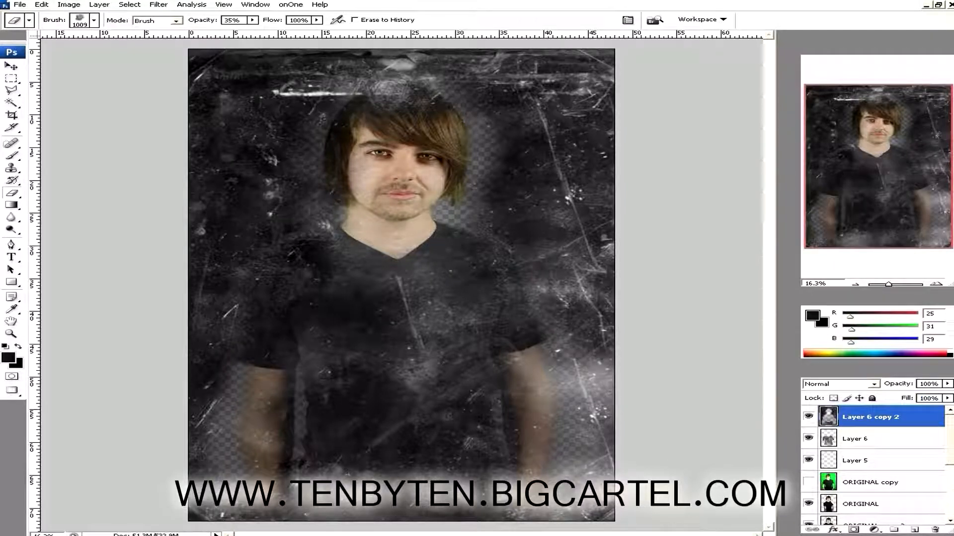
# - Examine the cut-out face, neck and shirt collar at 100% zoom
pyautogui.click(69, 5)
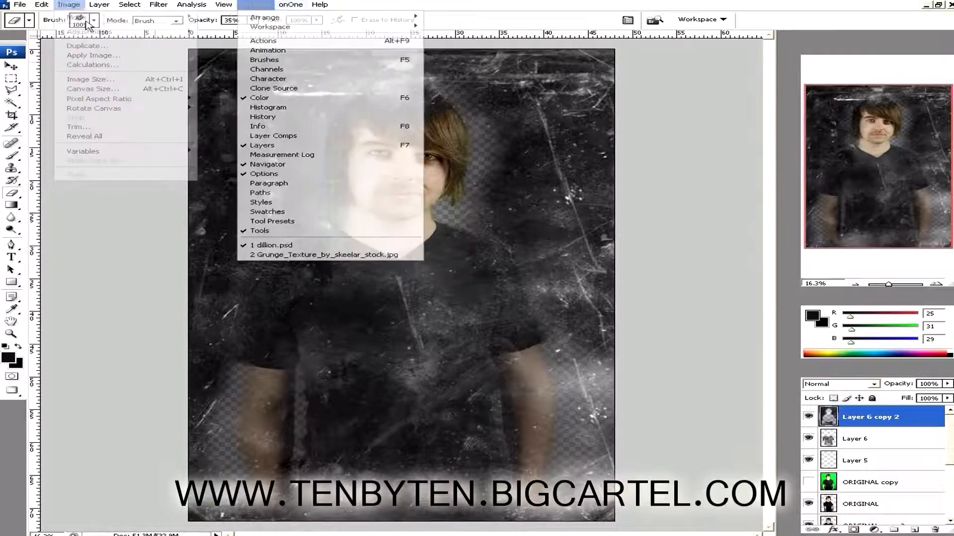
pyautogui.click(131, 79)
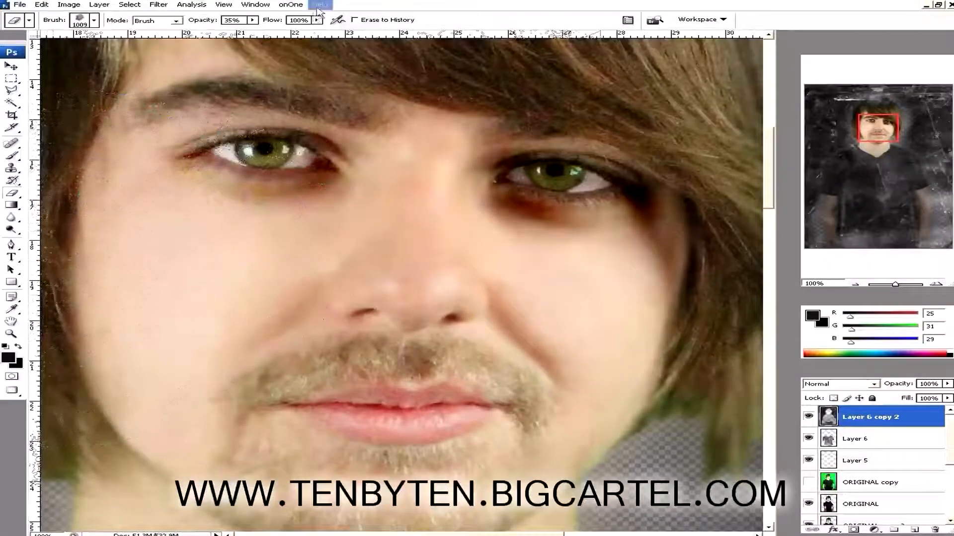
pyautogui.scroll(-10, 427, 246)
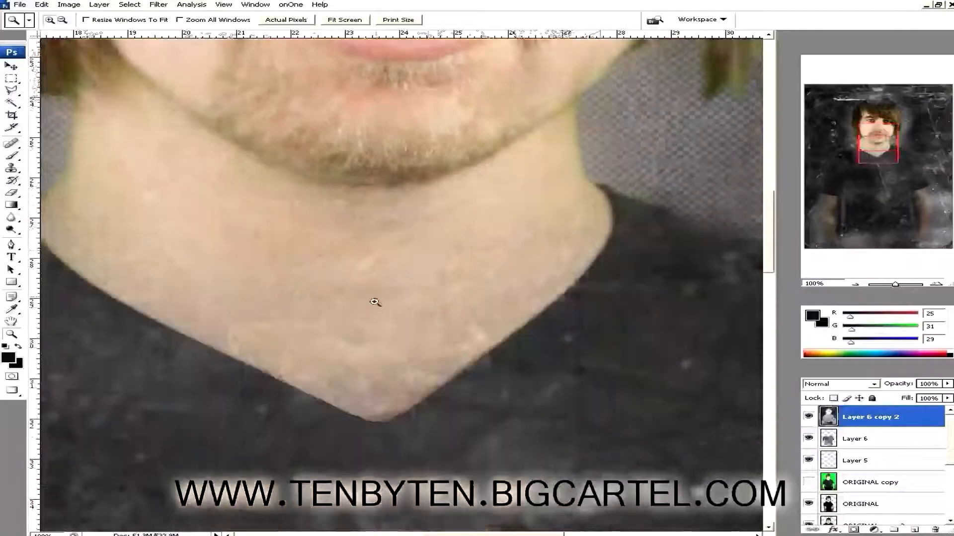
pyautogui.scroll(-5, 379, 304)
pyautogui.scroll(12, 333, 311)
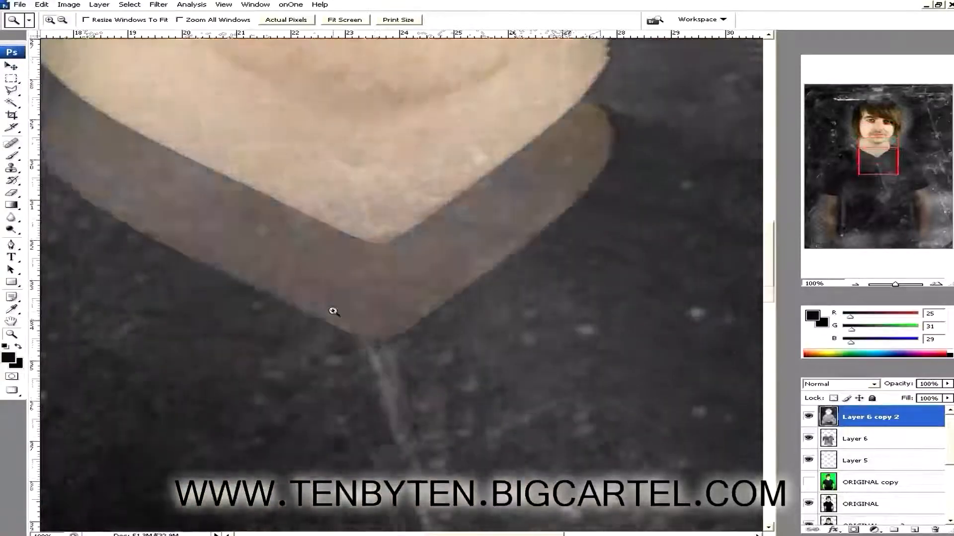
pyautogui.scroll(5, 342, 314)
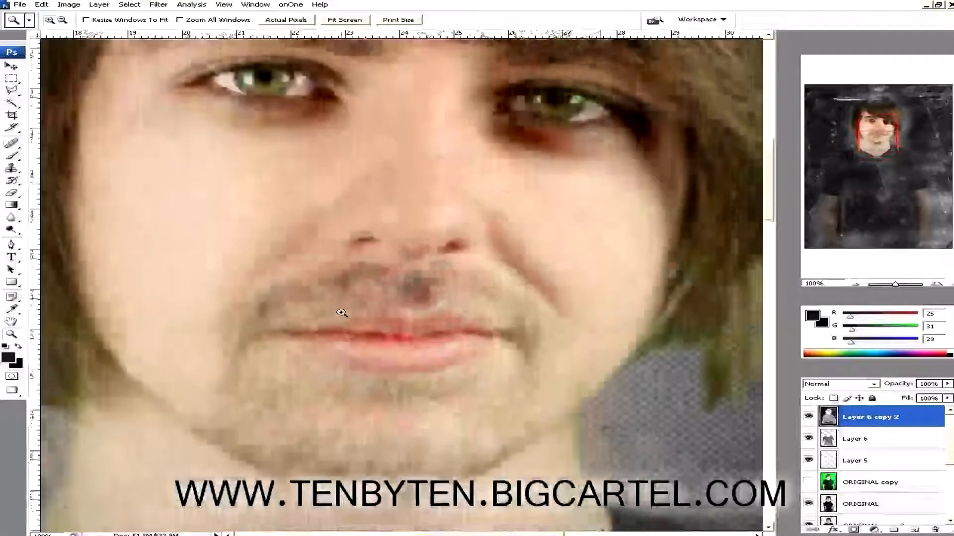
pyautogui.scroll(-3, 534, 338)
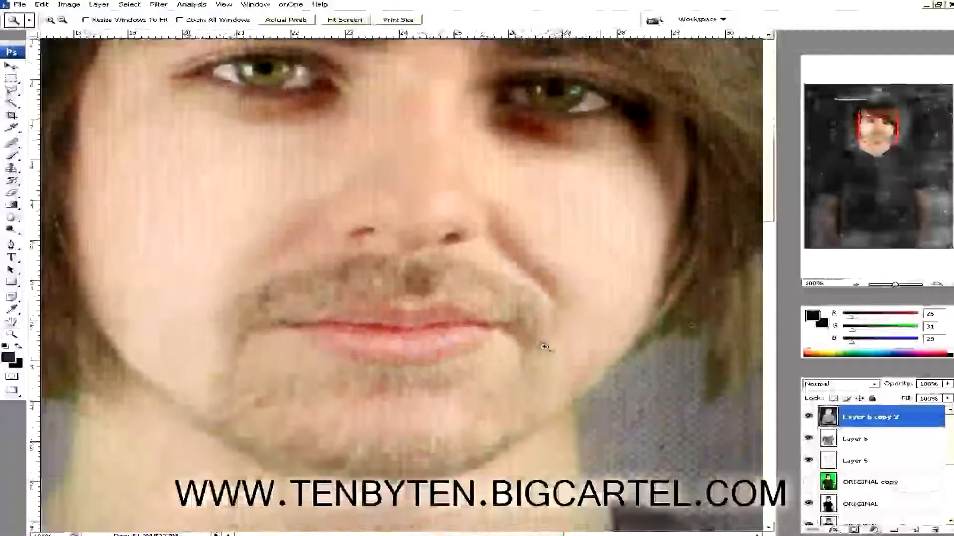
# - Try shifting the hue of the Greens on the ORIGINAL layer with Hue/Saturation and discard the adjustment
pyautogui.scroll(-2, 715, 428)
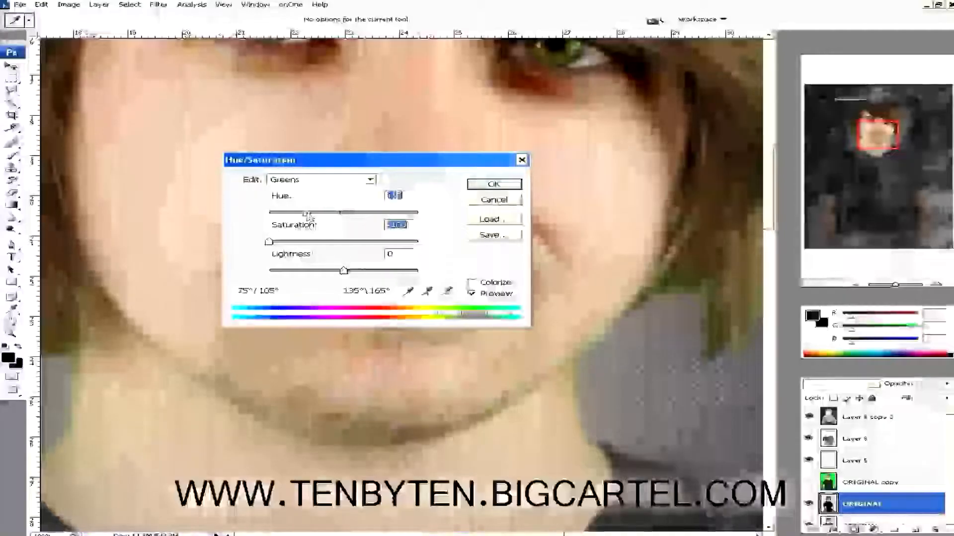
pyautogui.click(392, 215)
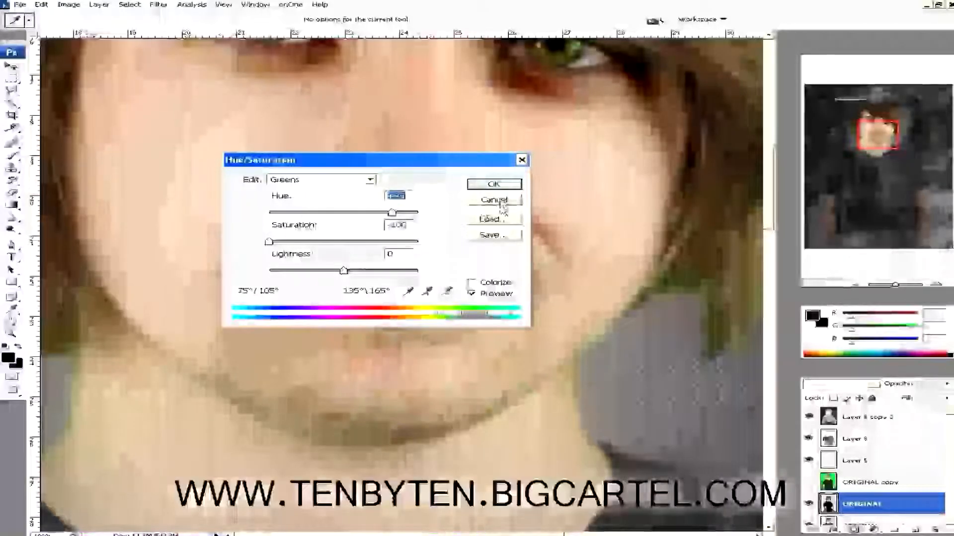
pyautogui.click(497, 201)
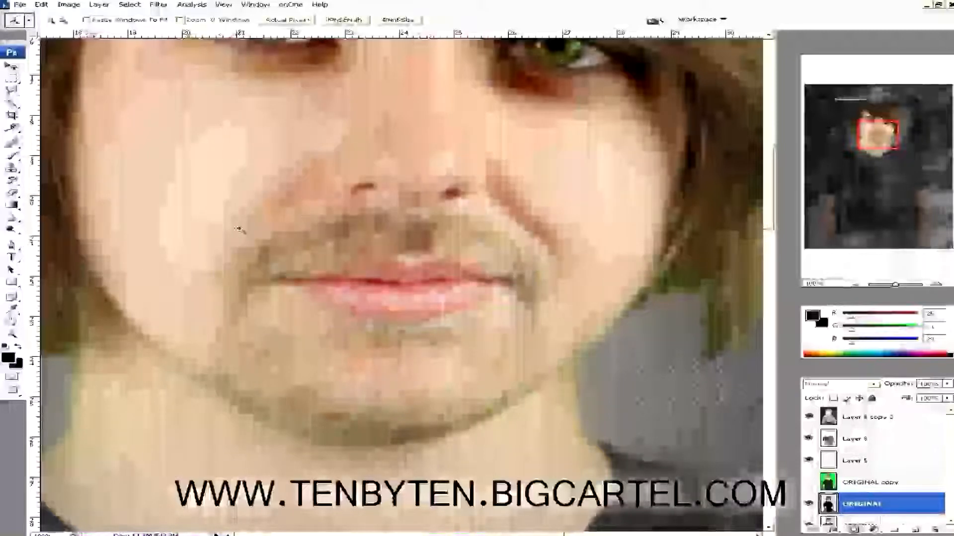
# - Use Replace Color on the ORIGINAL layer to sample the green fringe beside the neck and choose a near-black replacement colour
pyautogui.click(69, 4)
pyautogui.moveTo(134, 34)
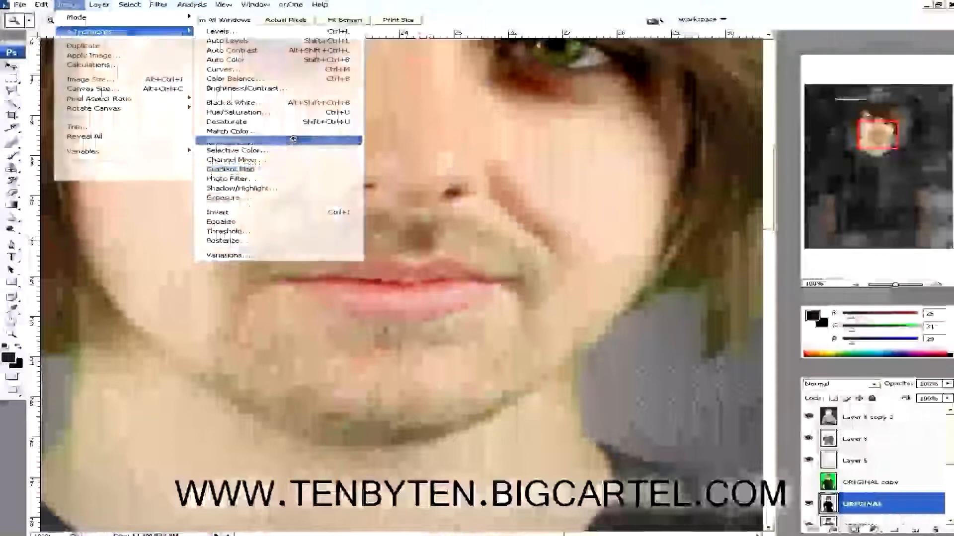
pyautogui.click(294, 140)
pyautogui.click(604, 335)
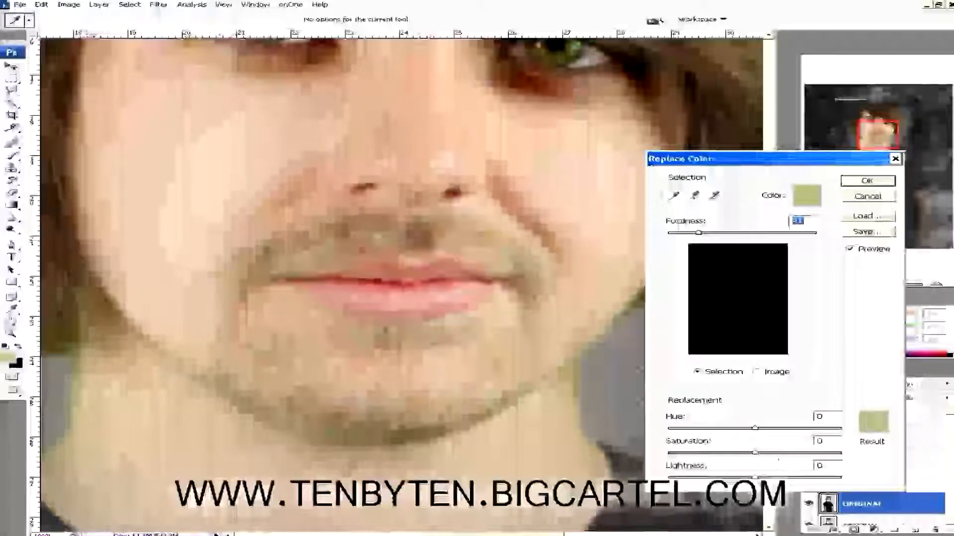
pyautogui.click(886, 424)
pyautogui.click(626, 514)
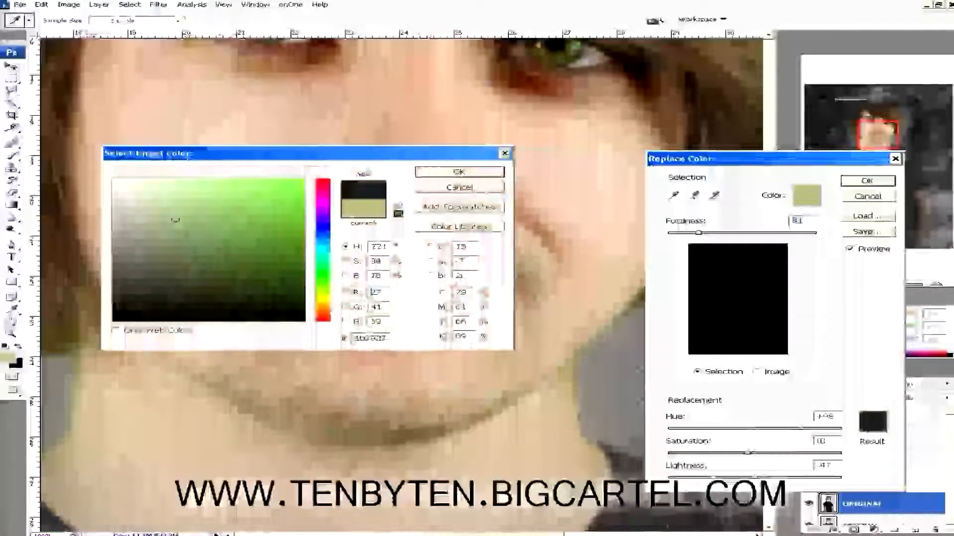
pyautogui.click(476, 174)
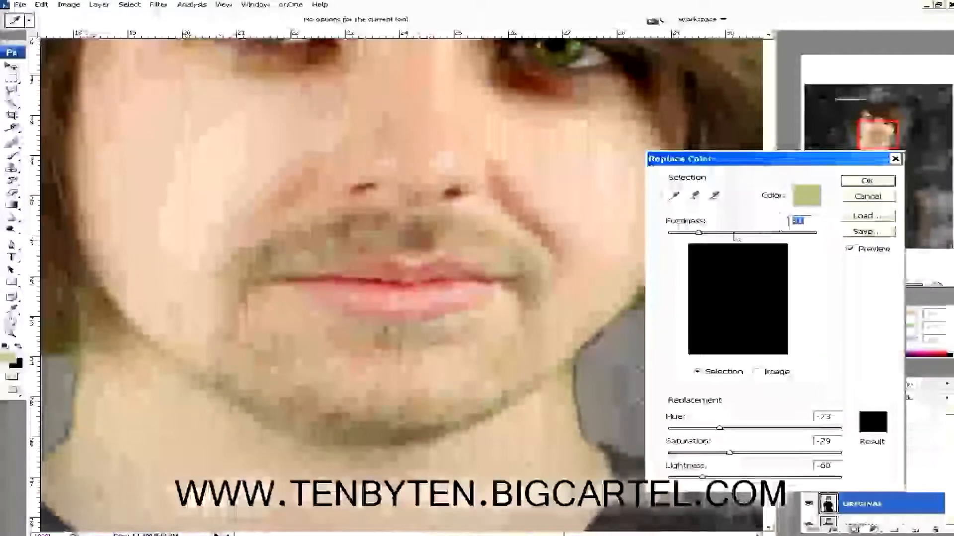
# - Set the Replace Color fuzziness to 38, adjust the replacement's lightness, and check the fringe with the preview switched off
pyautogui.moveTo(737, 233); pyautogui.dragTo(701, 240)
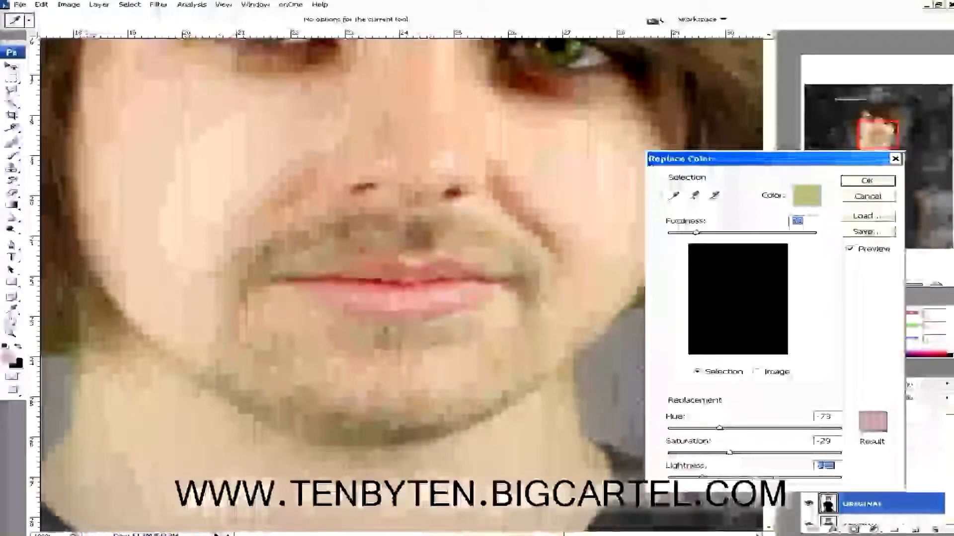
pyautogui.moveTo(702, 478); pyautogui.dragTo(797, 478)
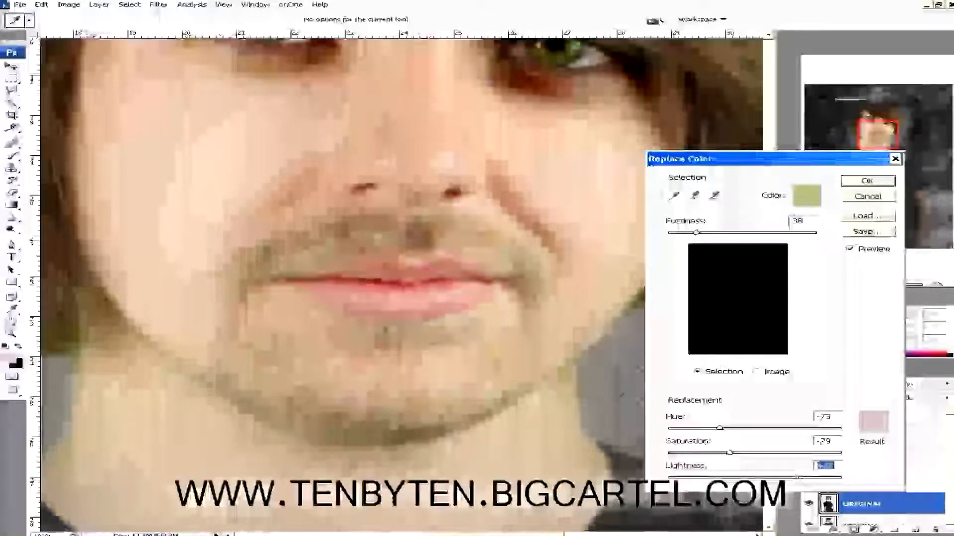
pyautogui.click(742, 479)
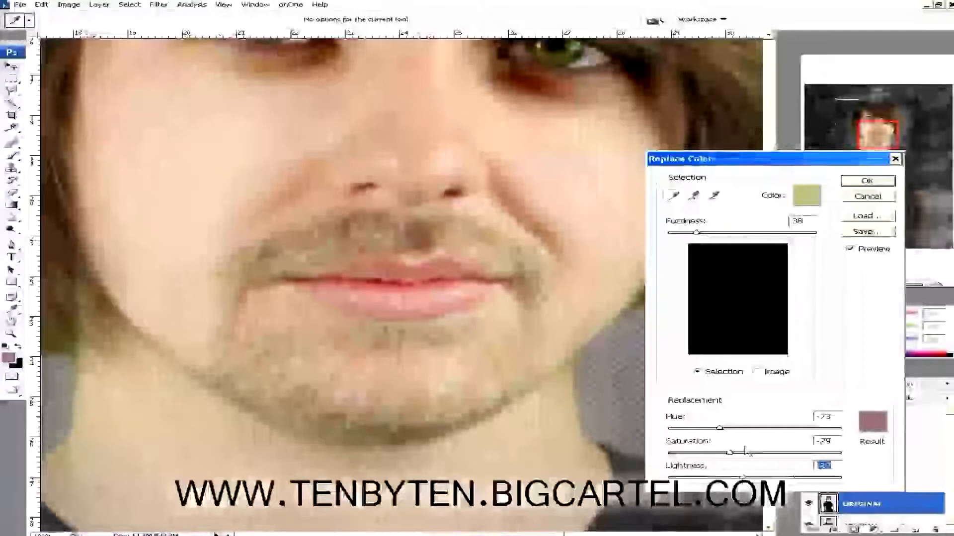
pyautogui.click(849, 249)
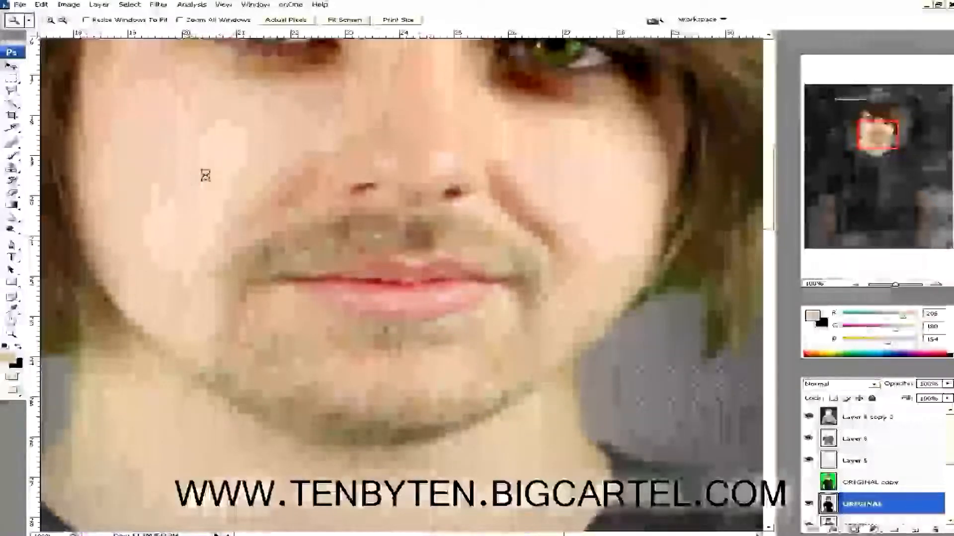
pyautogui.scroll(3, 245, 156)
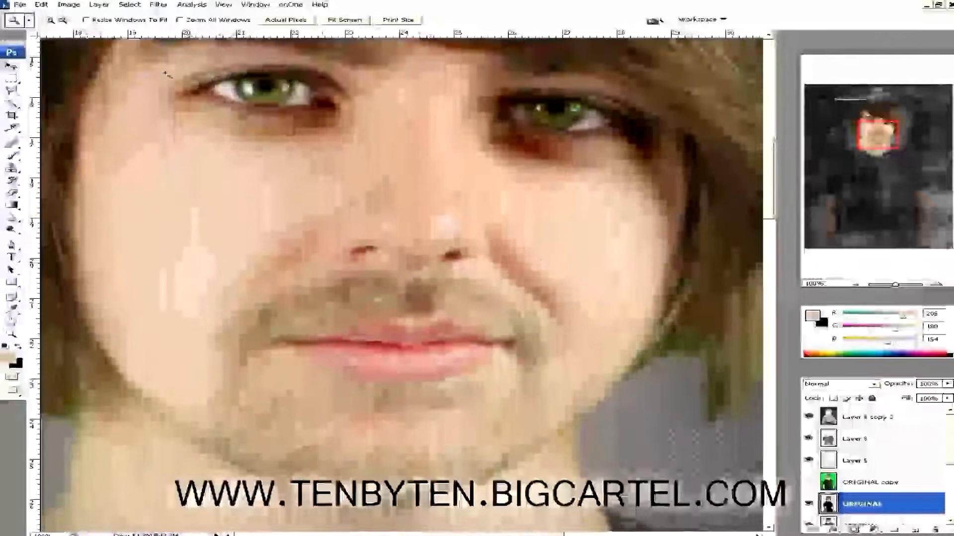
pyautogui.scroll(1, 480, 204)
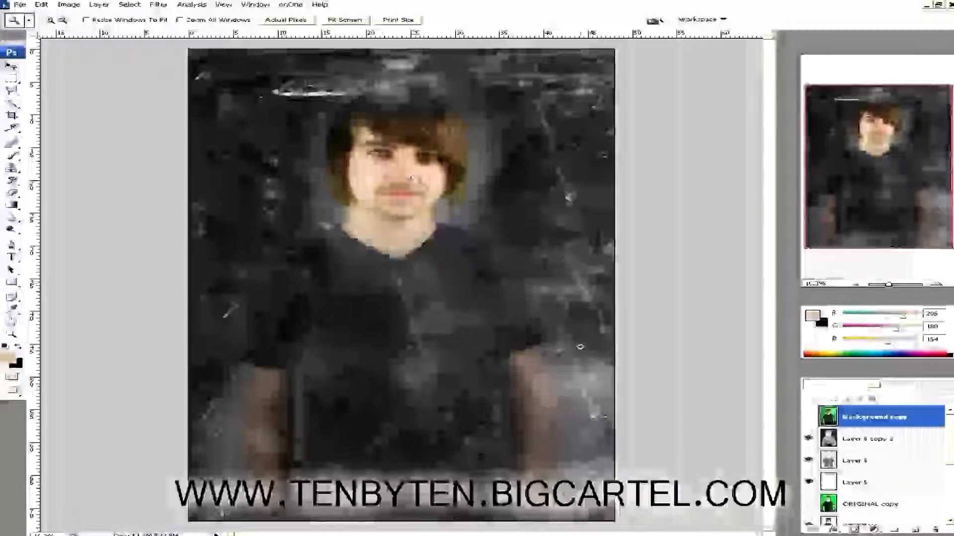
# - Compare the artwork with the original photo on Background copy, and hide the Layer 6 copy 2 texture
pyautogui.click(810, 421)
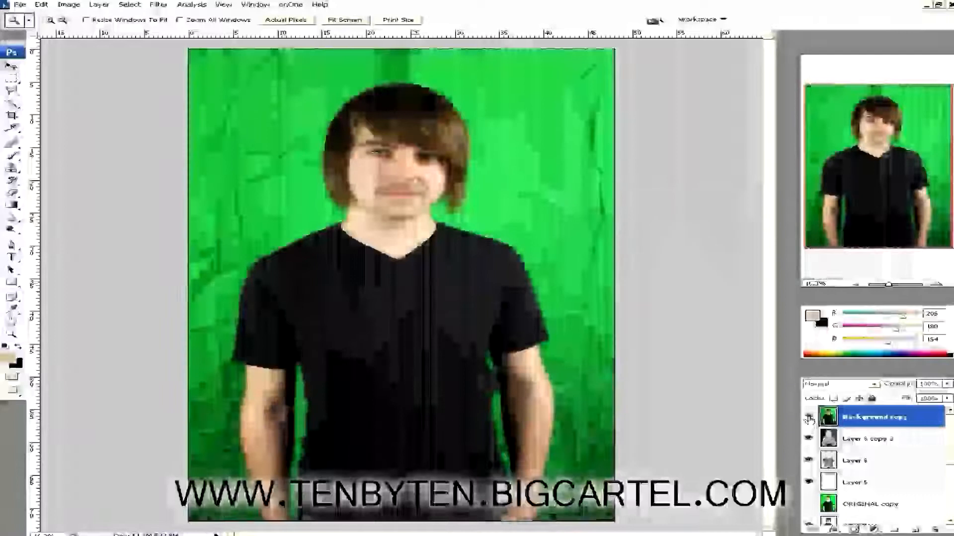
pyautogui.click(810, 420)
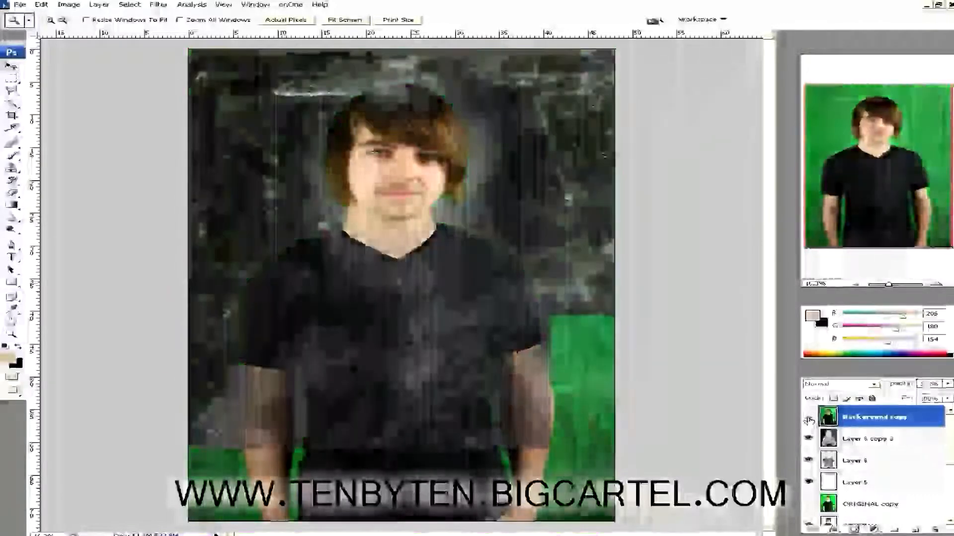
pyautogui.click(865, 442)
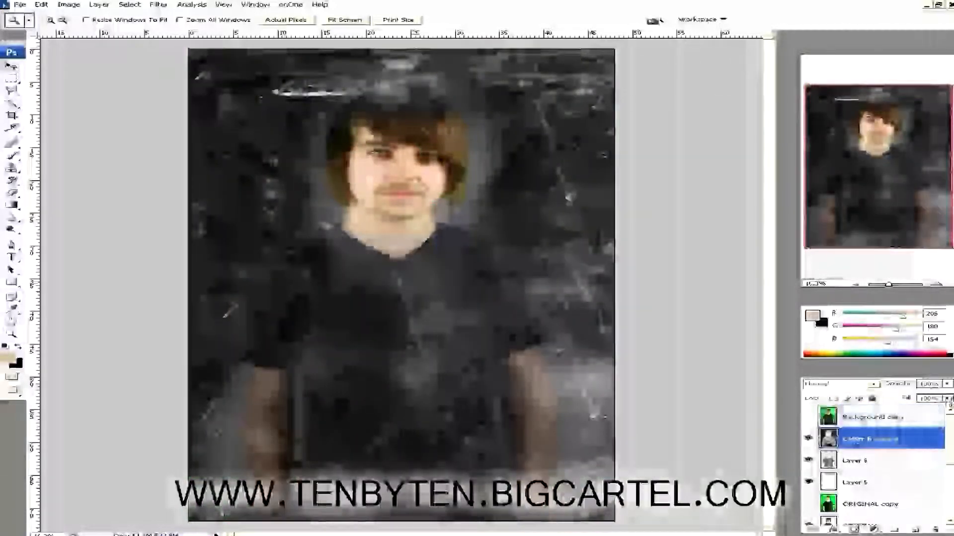
pyautogui.click(808, 439)
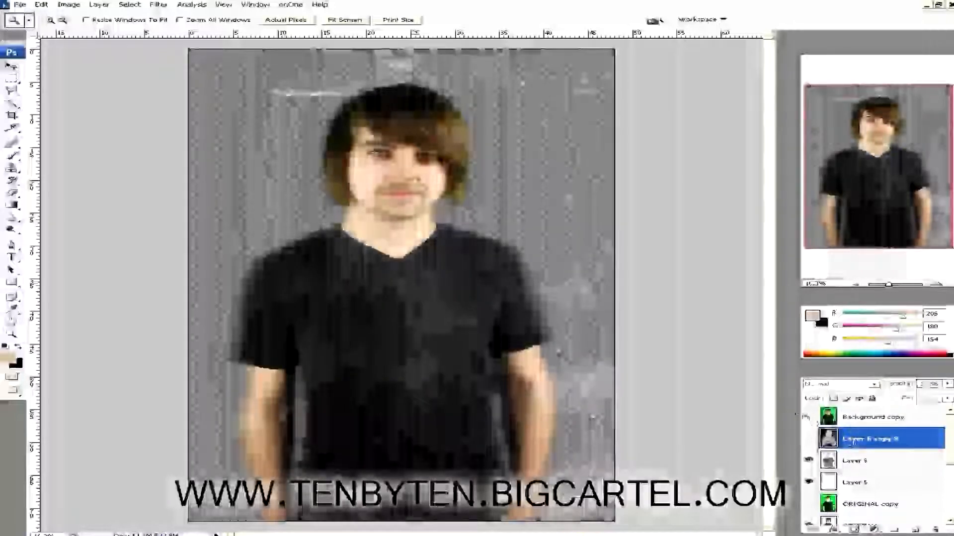
# - Compare the cut-out without the dark texture against the original green-screen photo by repeatedly toggling the Background copy layer
pyautogui.click(808, 418)
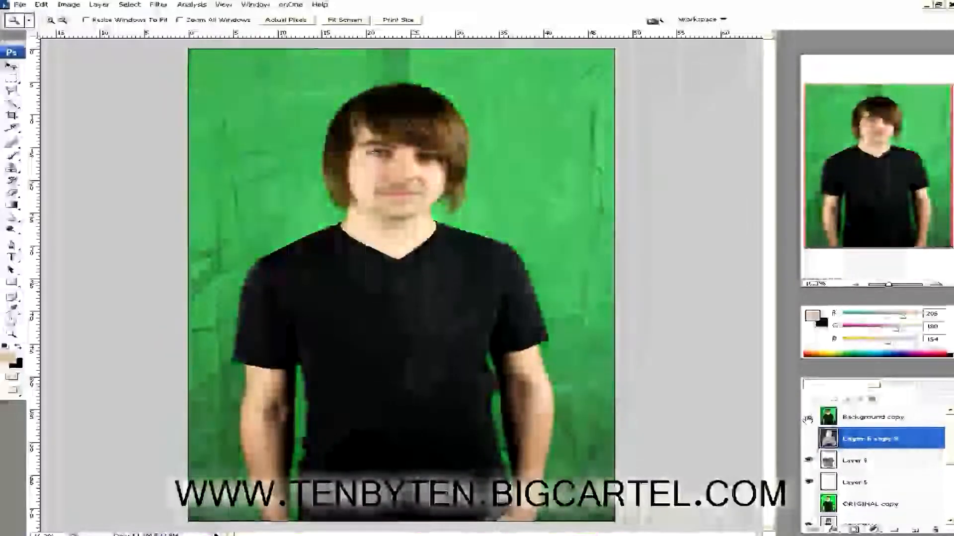
pyautogui.click(808, 418)
pyautogui.click(808, 418)
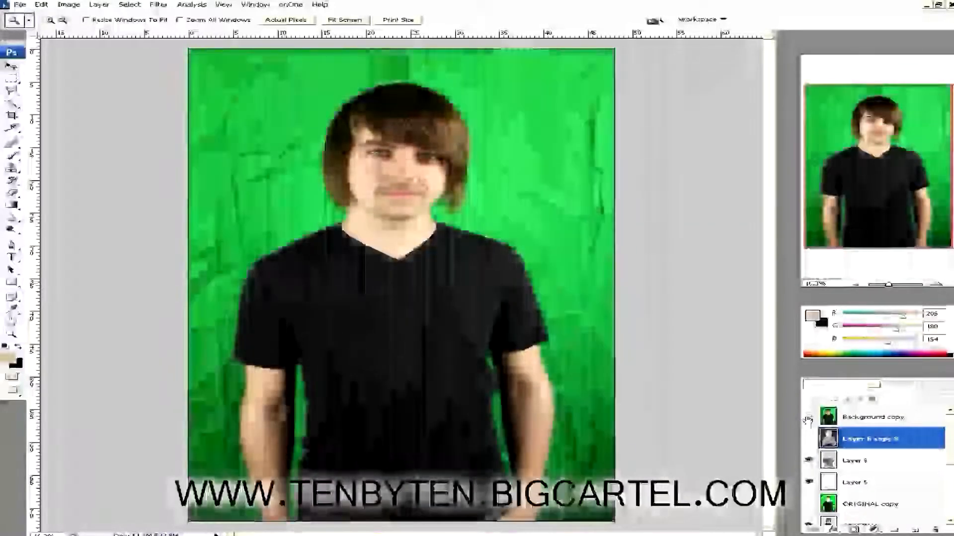
pyautogui.click(808, 418)
pyautogui.click(808, 418)
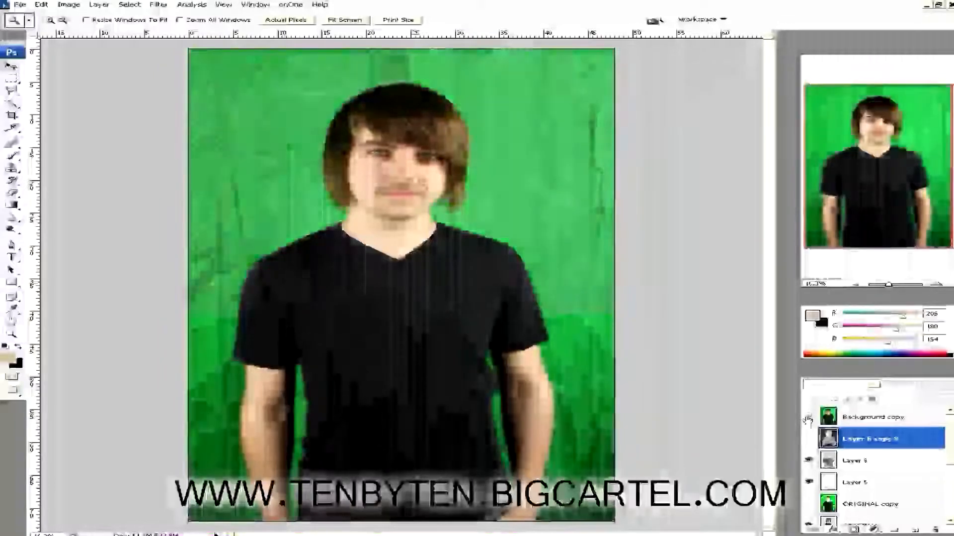
pyautogui.click(808, 418)
pyautogui.click(808, 417)
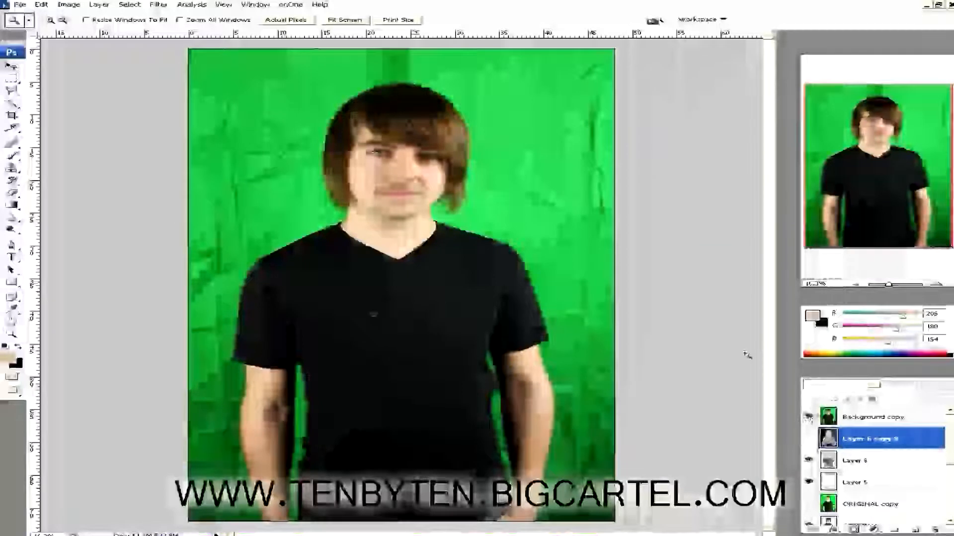
pyautogui.click(809, 419)
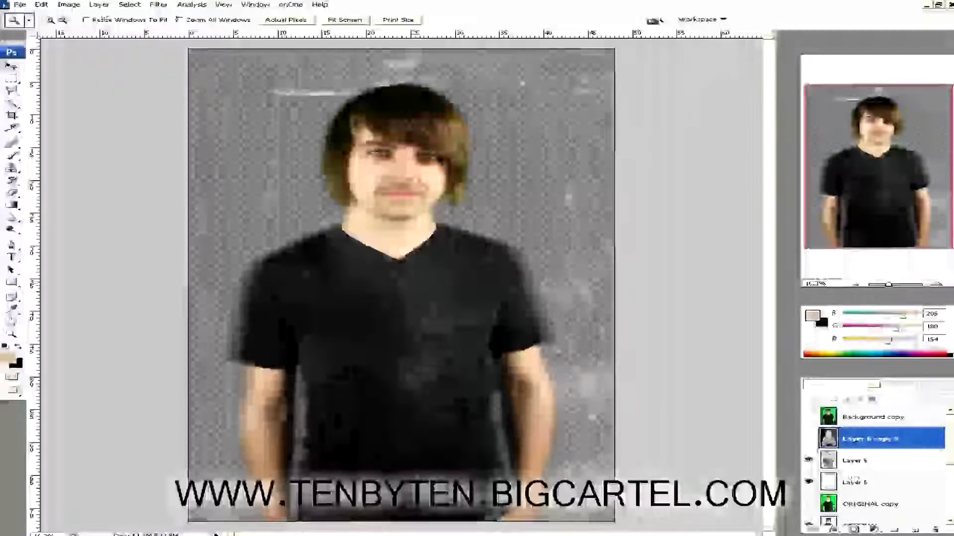
# - Flatten the visible layers into a single Background layer
pyautogui.click(99, 4)
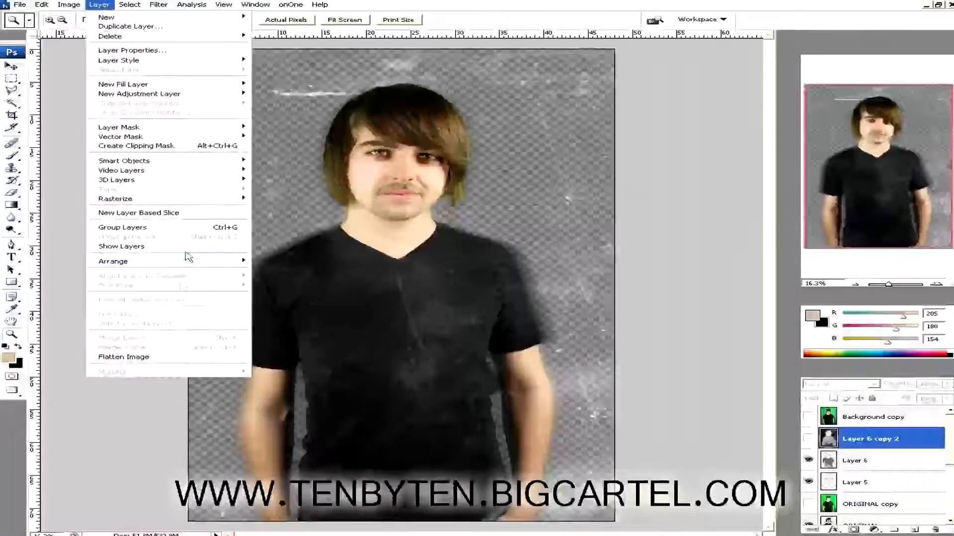
pyautogui.click(184, 357)
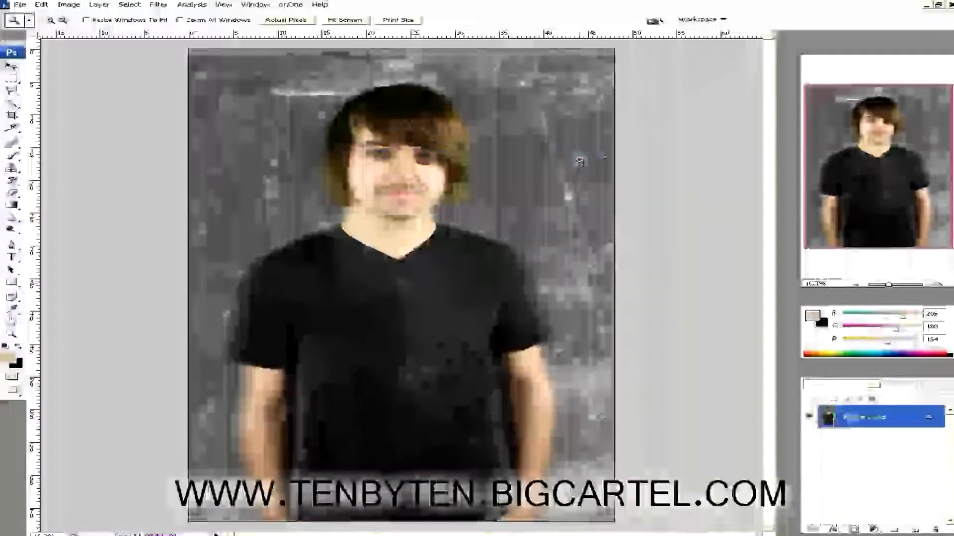
# - Try lowering the brightness and raising the contrast of the flattened portrait with Brightness/Contrast, and undo the adjustment
pyautogui.click(59, 11)
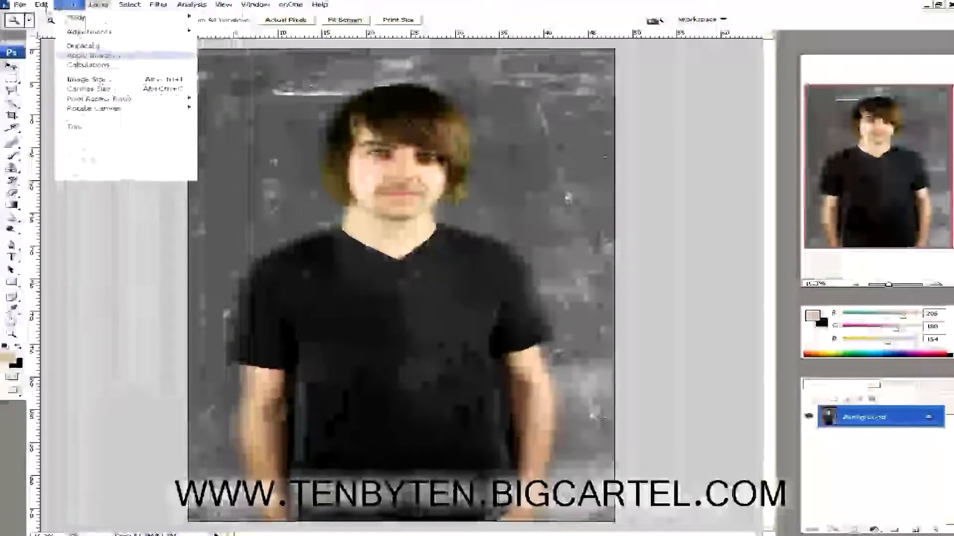
pyautogui.moveTo(124, 32)
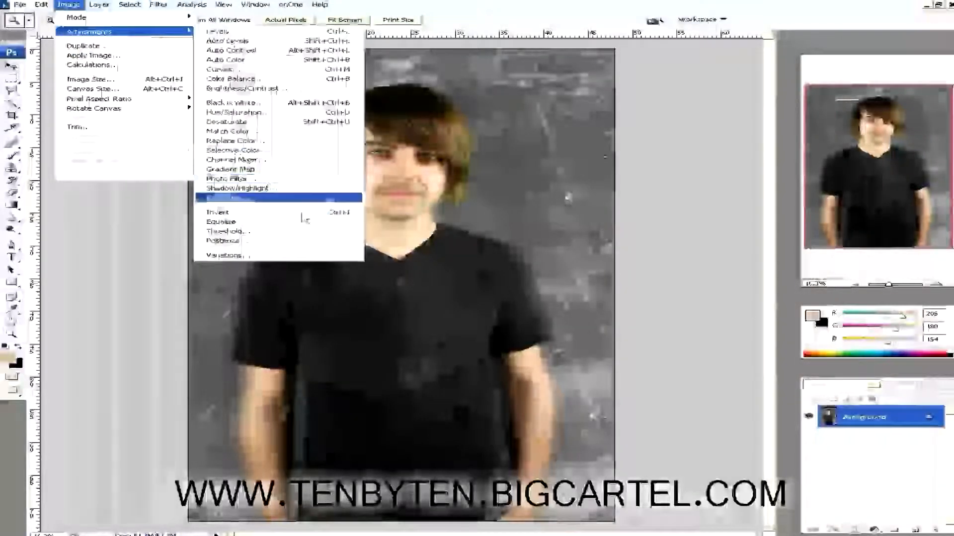
pyautogui.click(304, 87)
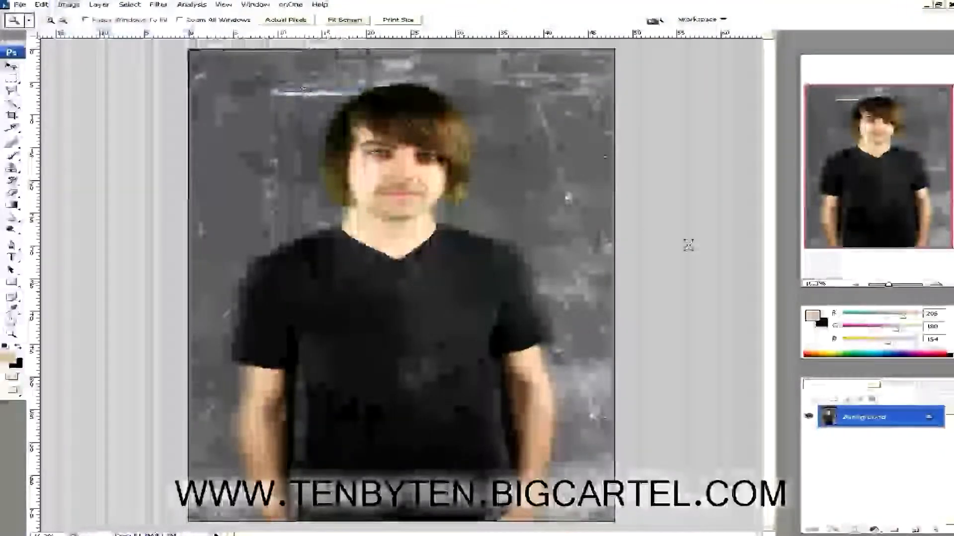
pyautogui.moveTo(273, 475); pyautogui.dragTo(308, 458)
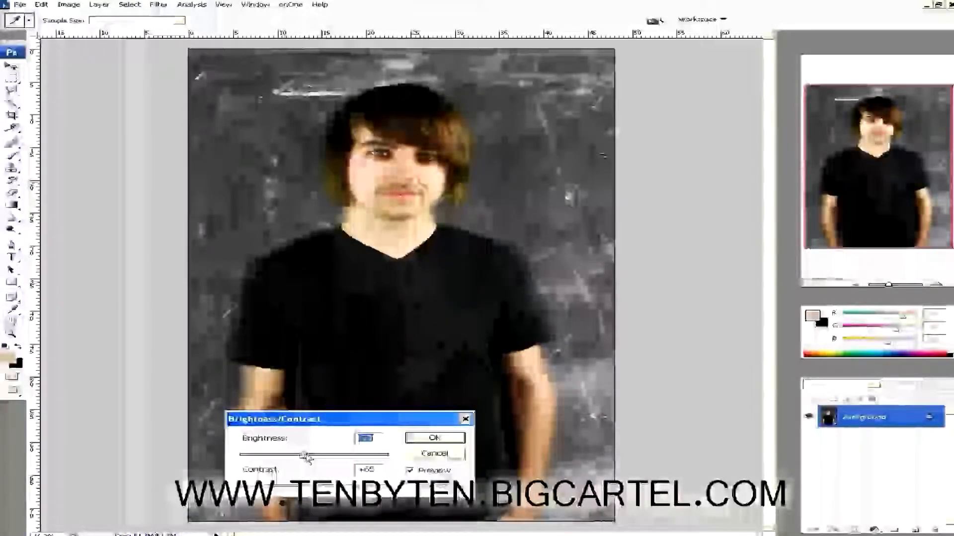
pyautogui.click(411, 471)
pyautogui.click(411, 471)
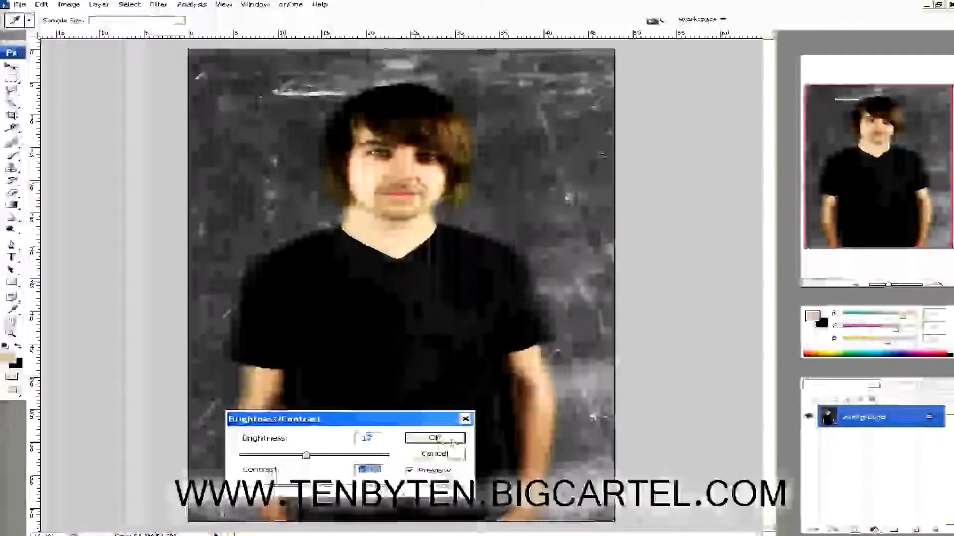
pyautogui.click(435, 438)
pyautogui.press('z')
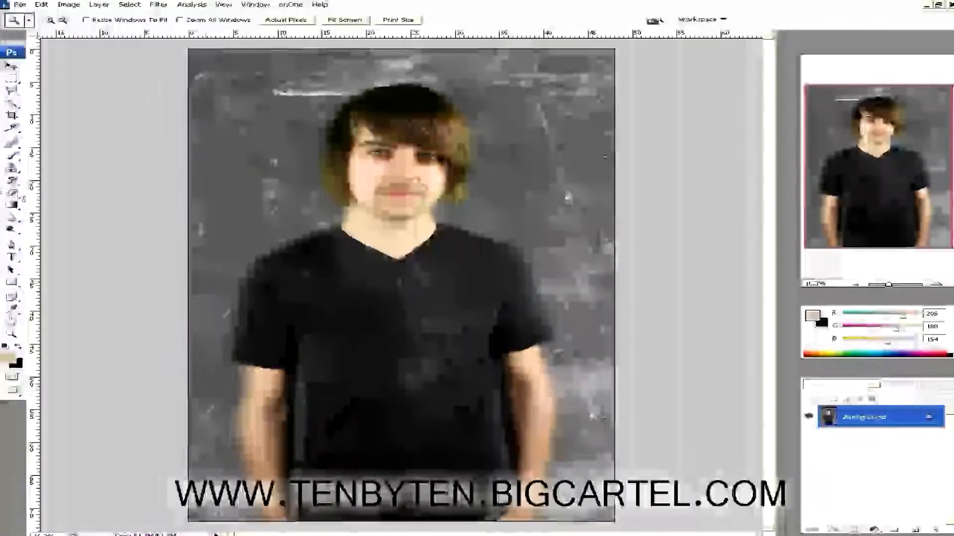
# - Stamp beige cracks over the backdrop on both sides of the portrait with the 756 crack brush enlarged to 2500 px
pyautogui.click(17, 160)
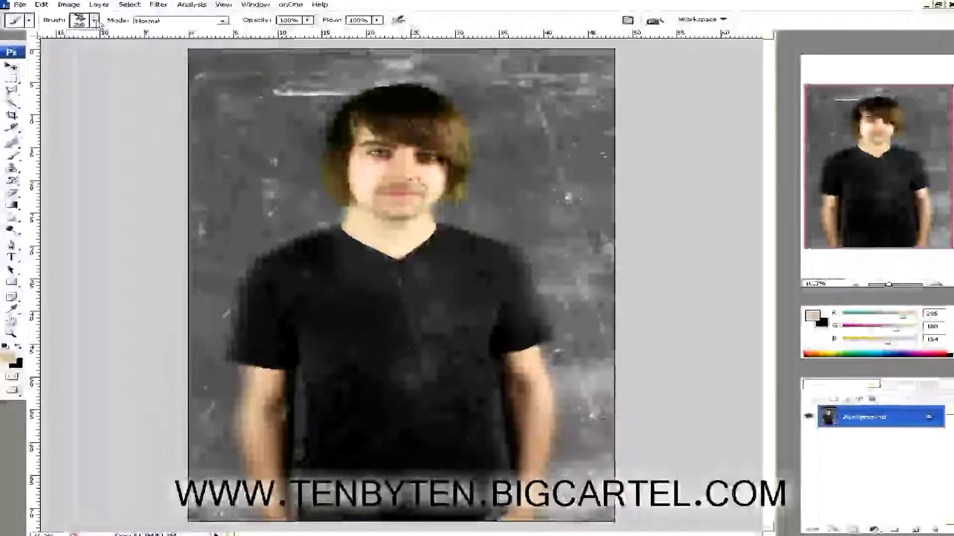
pyautogui.click(94, 20)
pyautogui.click(160, 51)
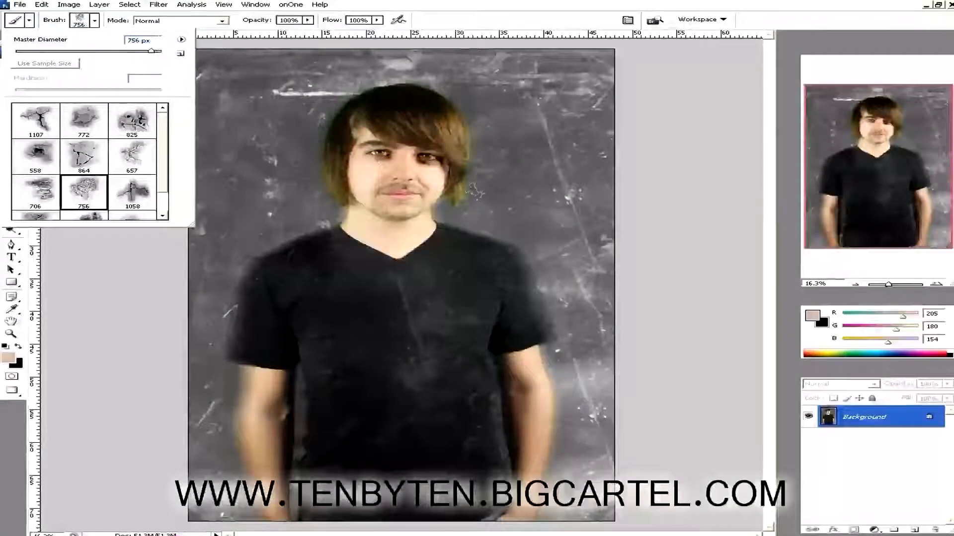
pyautogui.click(160, 52)
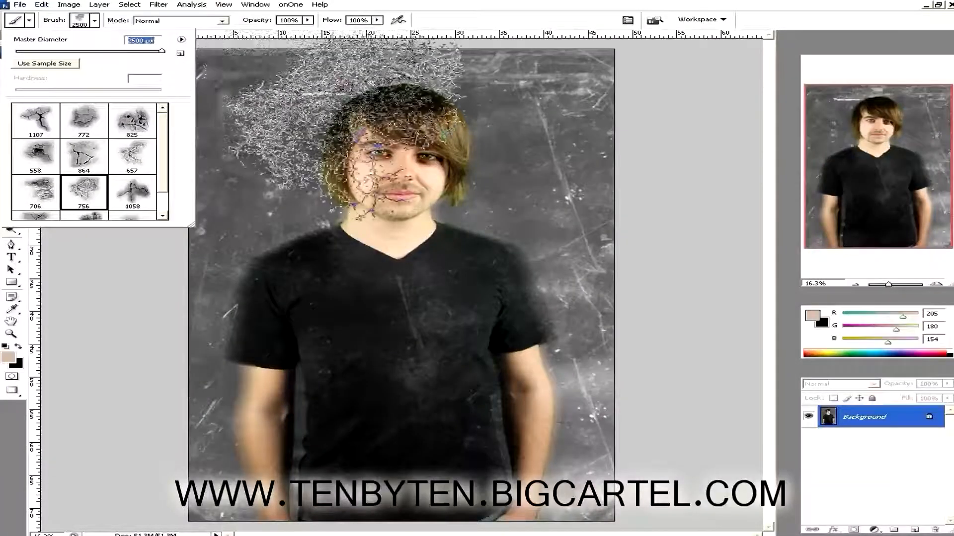
pyautogui.click(269, 106)
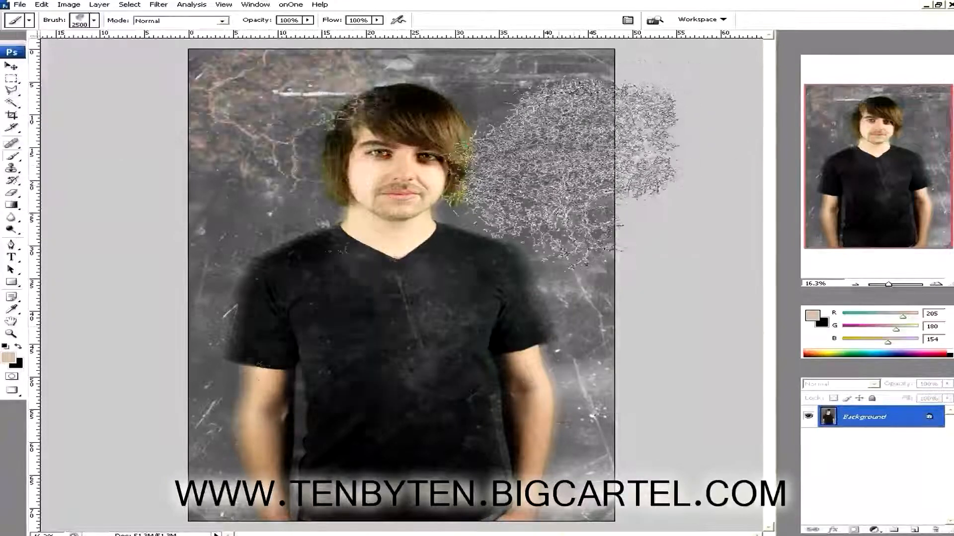
pyautogui.click(560, 175)
pyautogui.click(184, 264)
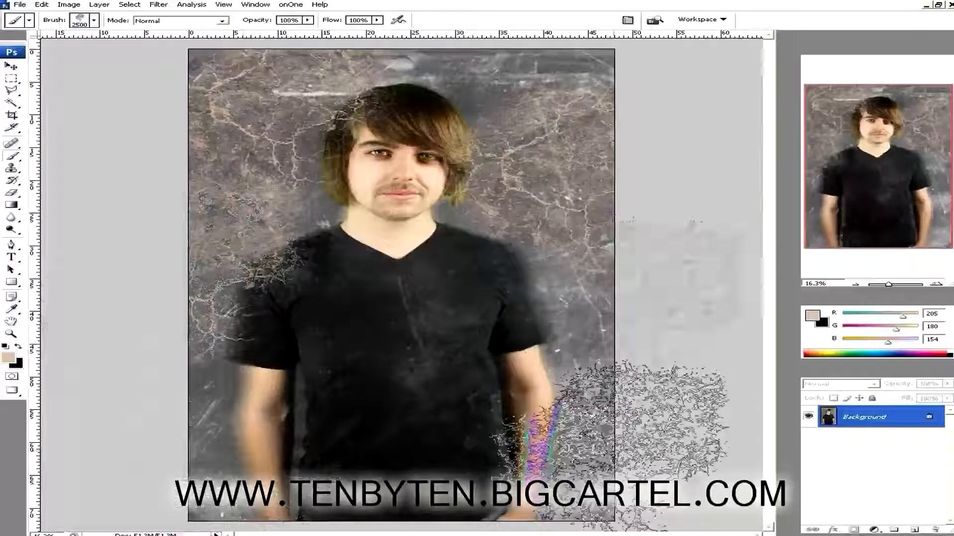
pyautogui.click(625, 313)
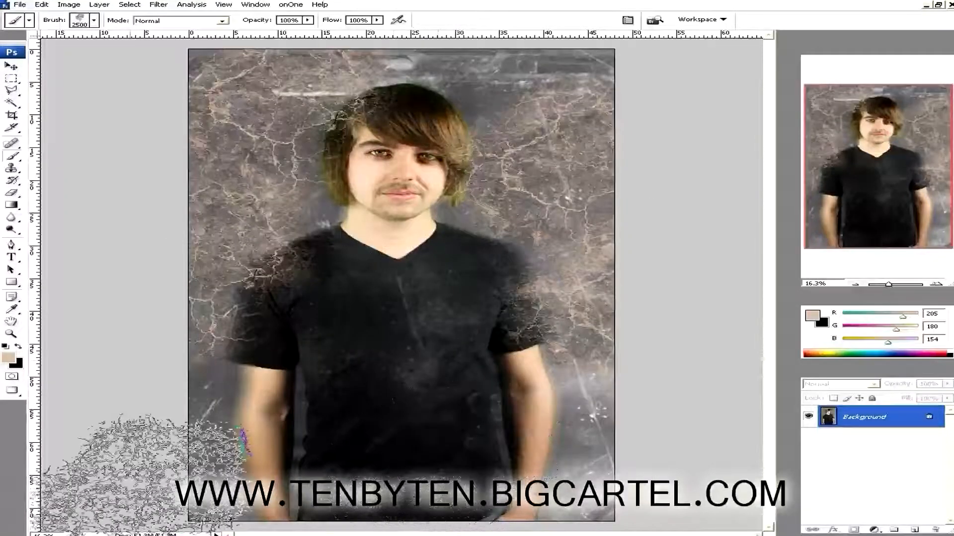
pyautogui.click(139, 535)
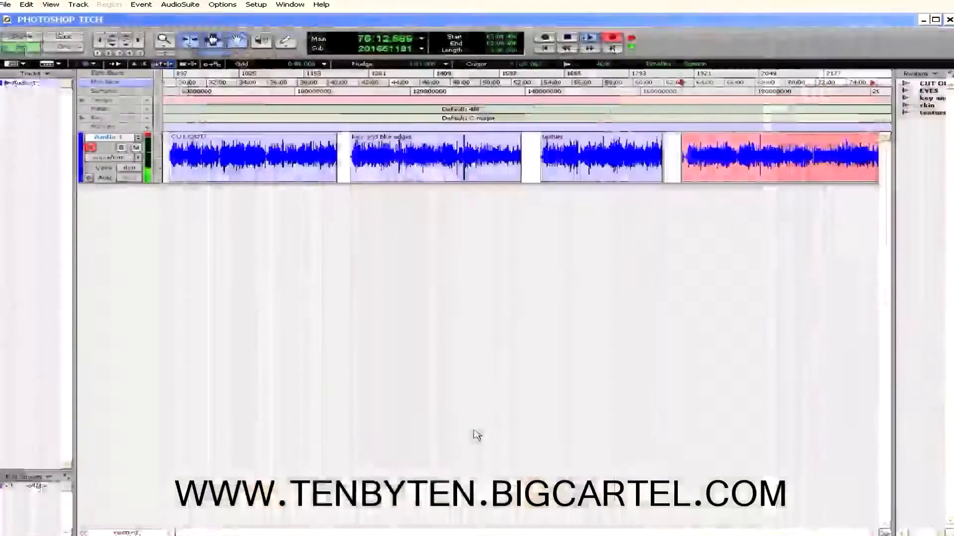